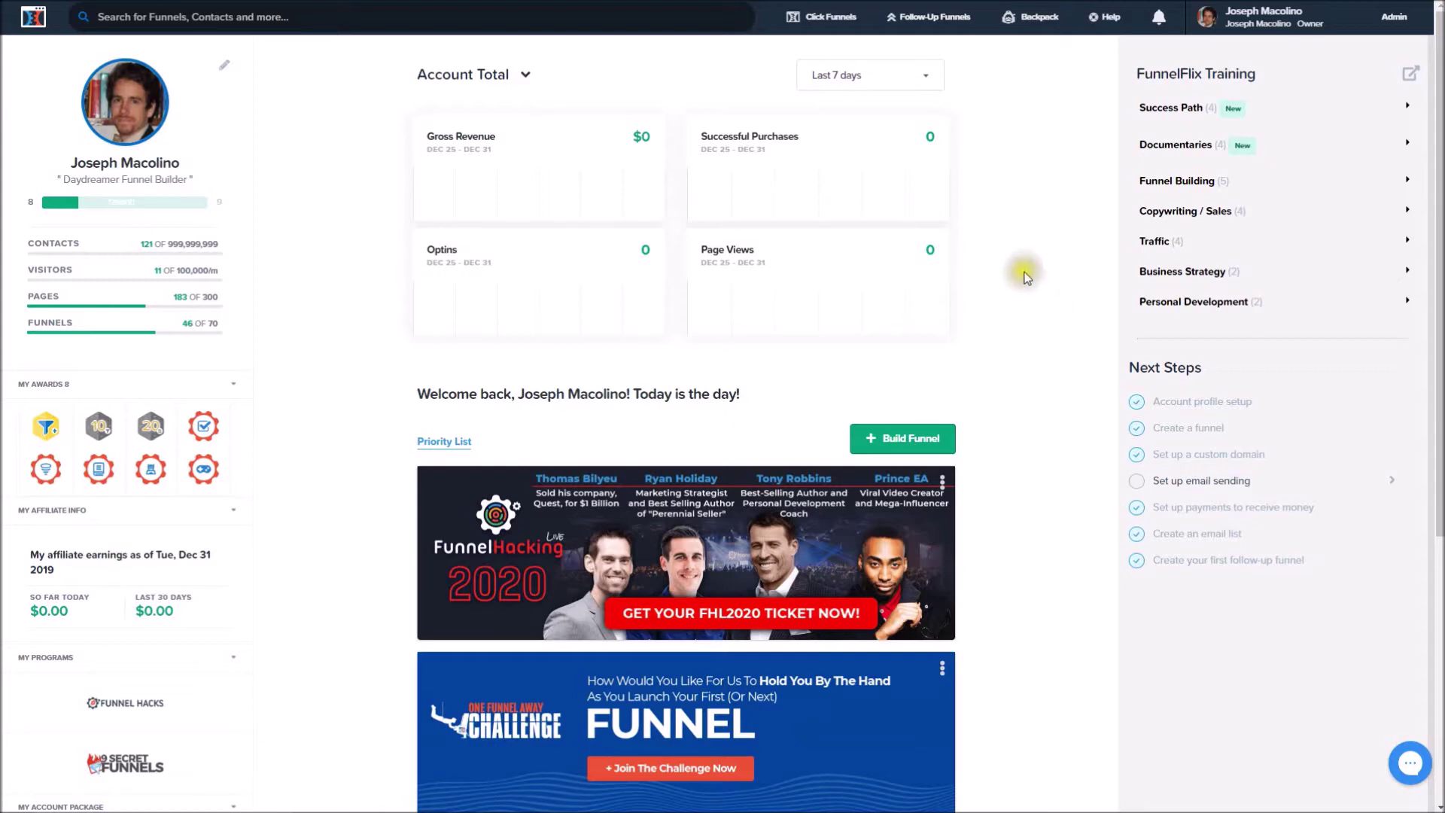
Open the macolinoenterprises.com domain for editing from ClickFunnels Account Settings > Domains.
click(1257, 18)
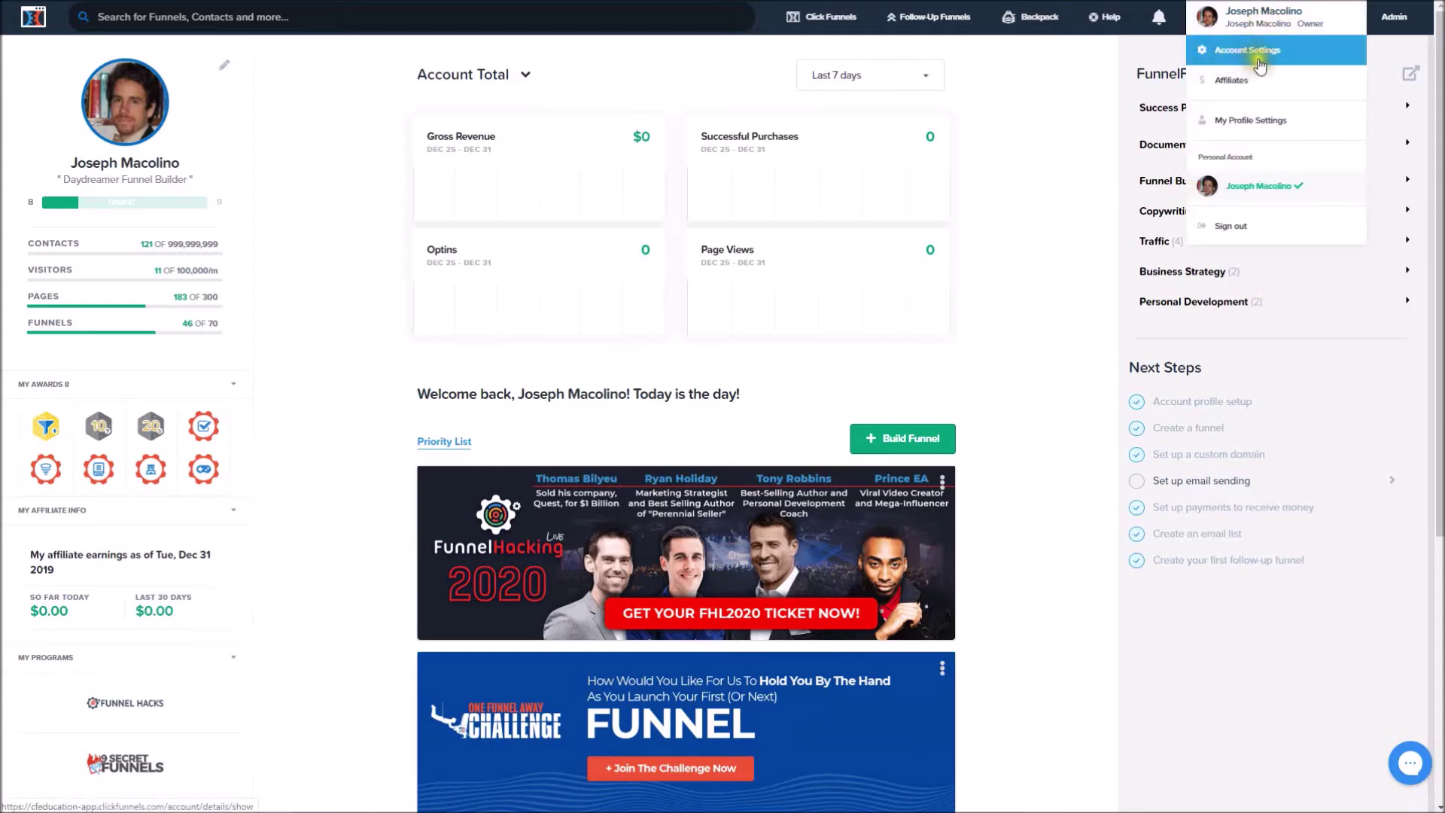
click(1262, 49)
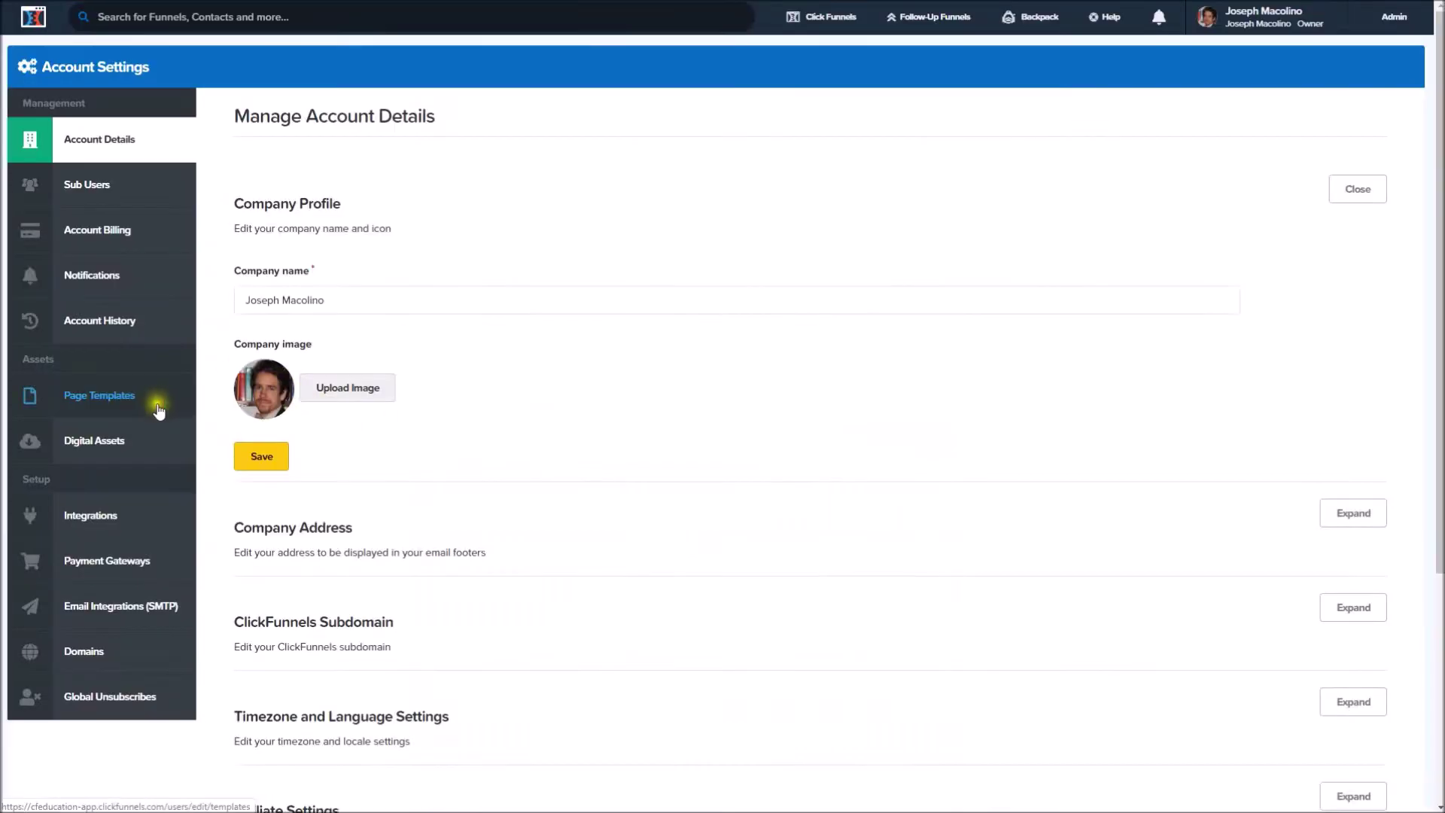
click(84, 652)
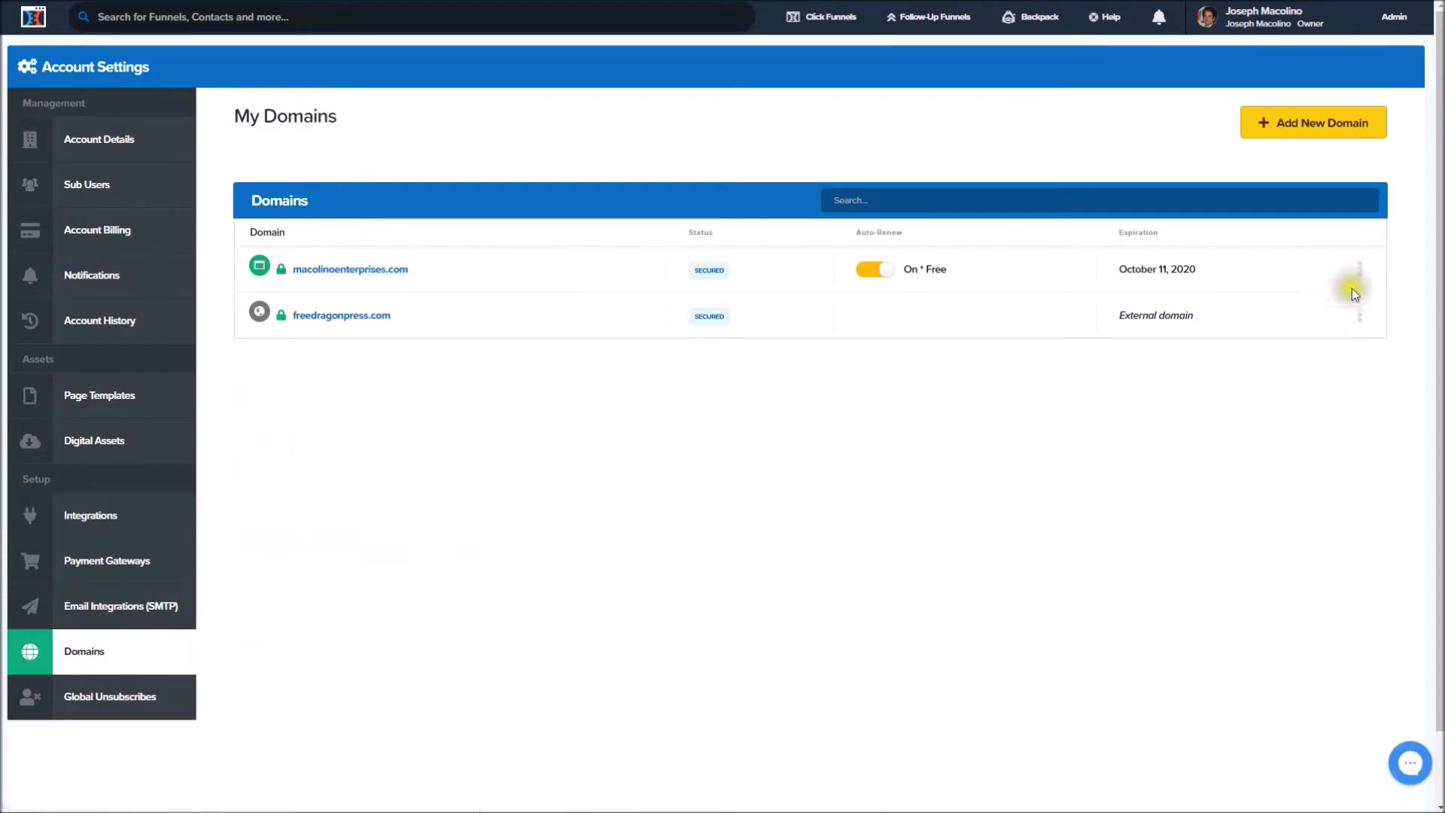
click(1359, 269)
click(1329, 293)
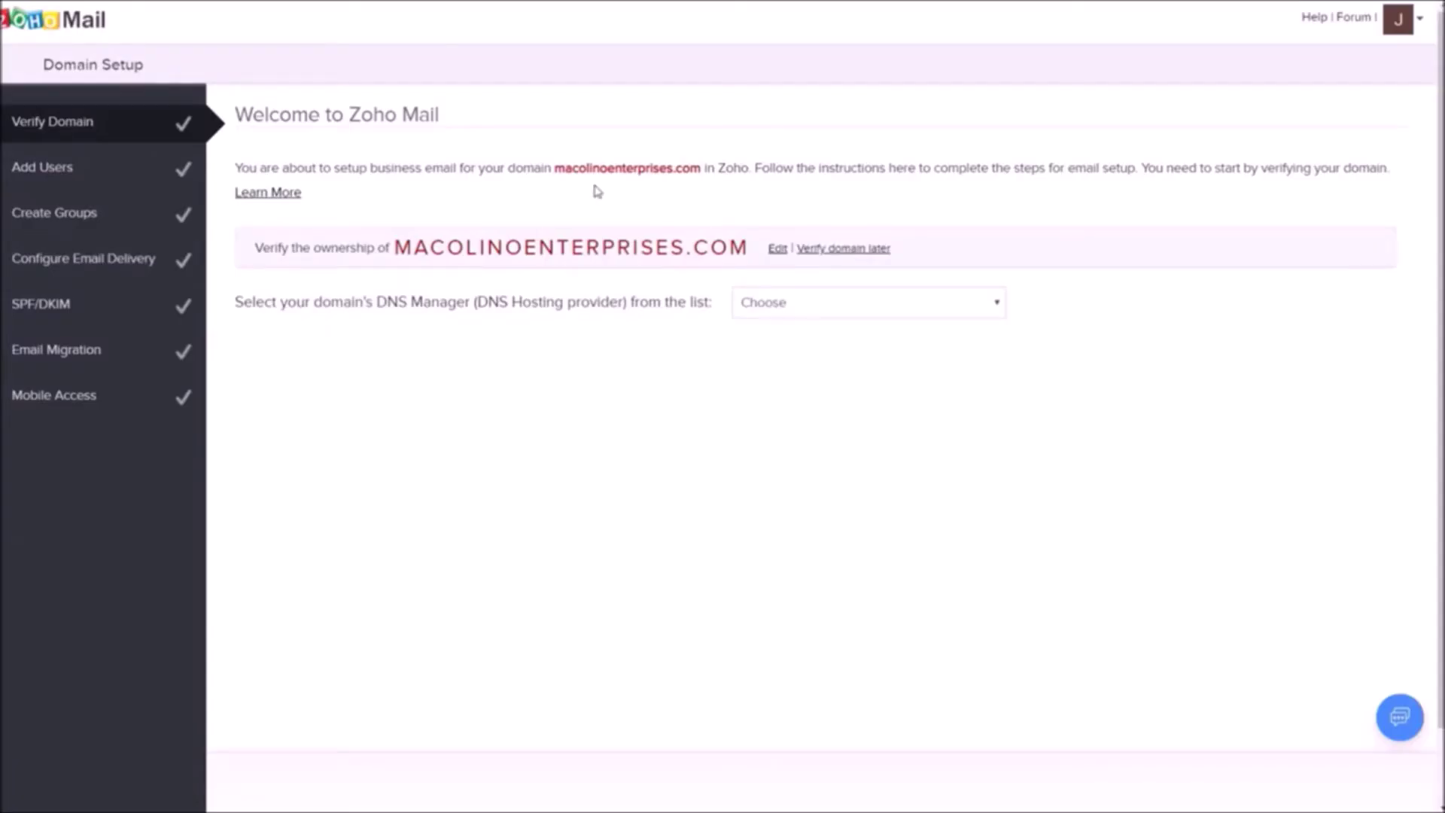
Set Zoho Mail's DNS Manager to Others.
drag(242, 301, 578, 302)
click(577, 302)
click(879, 310)
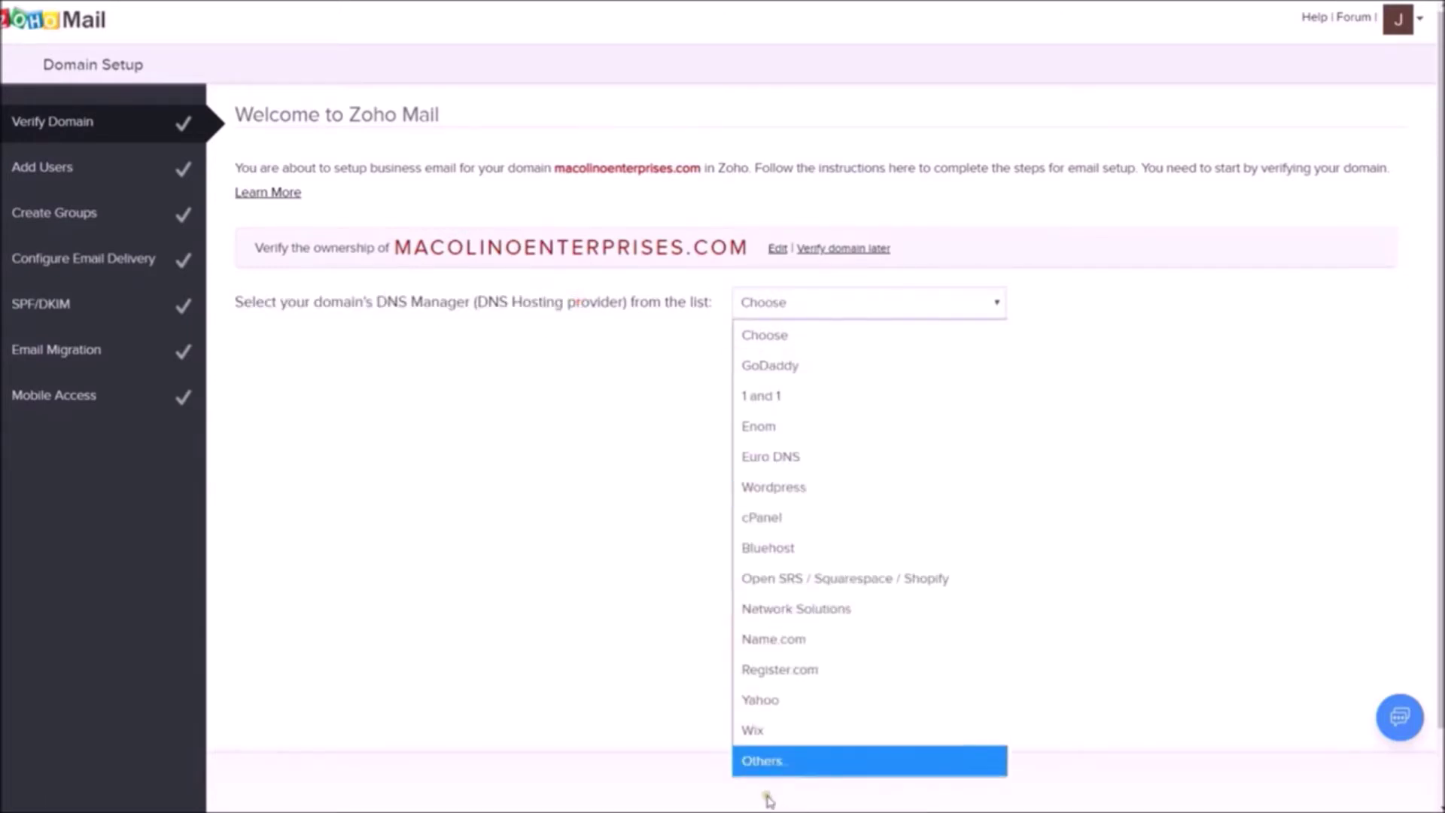
click(813, 763)
Copy the zoho-verification TXT value from the verification table.
scroll(516, 361, down, 1)
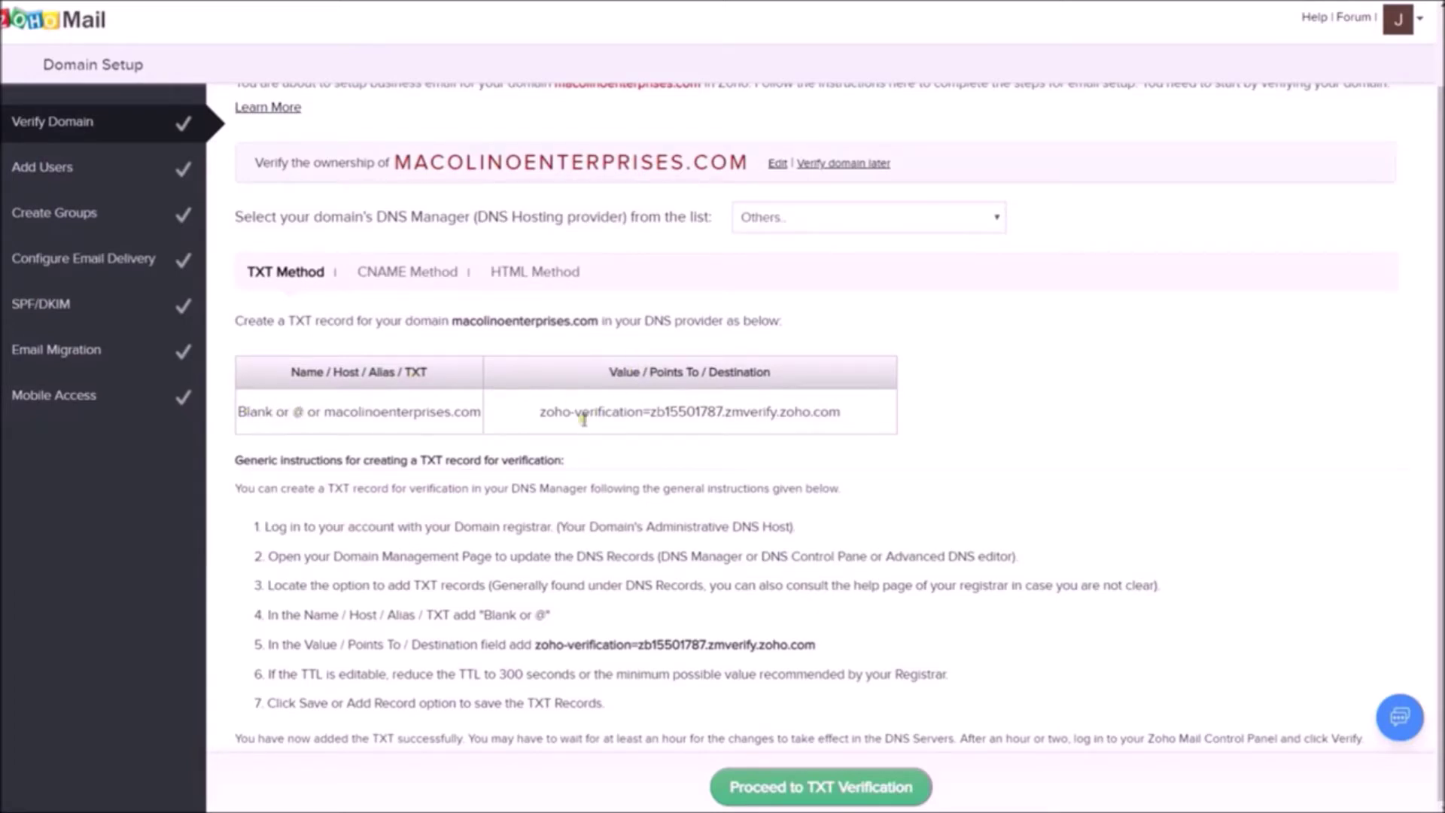
drag(536, 413, 908, 407)
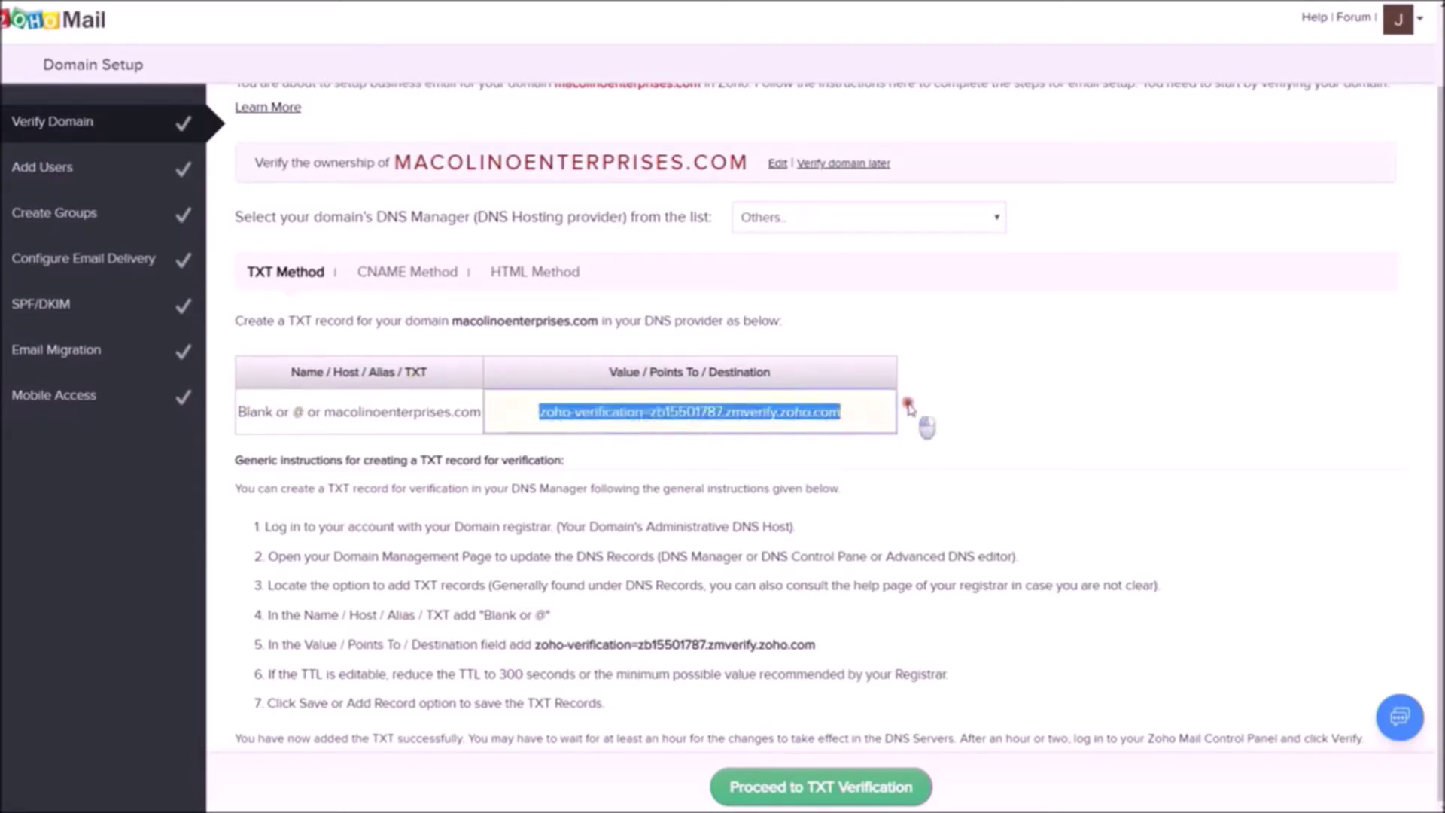
right_click(622, 411)
click(693, 428)
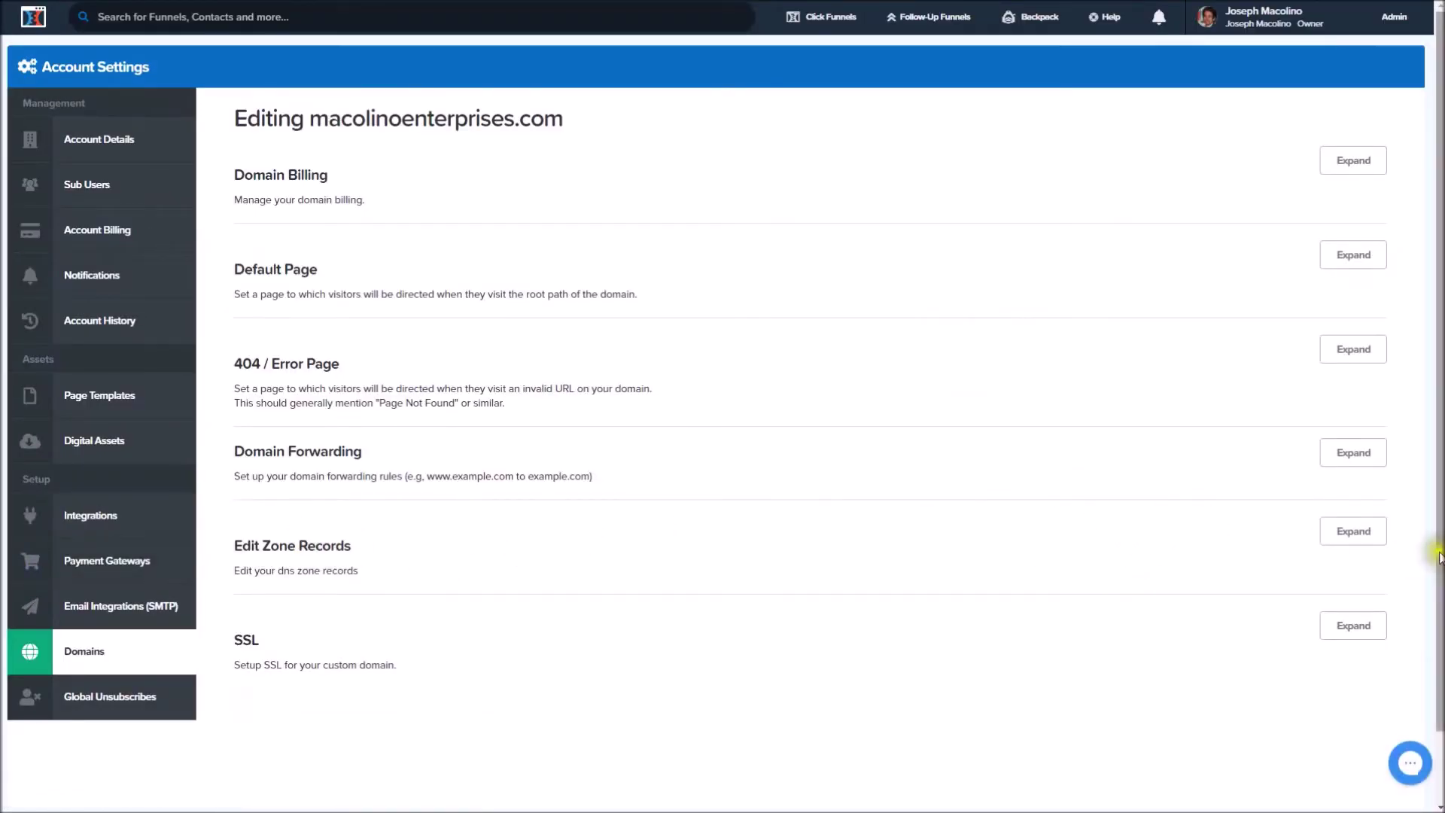
Add and save a TXT zone record with the pasted zoho-verification value, trailing space removed.
click(1365, 536)
scroll(521, 685, down, 5)
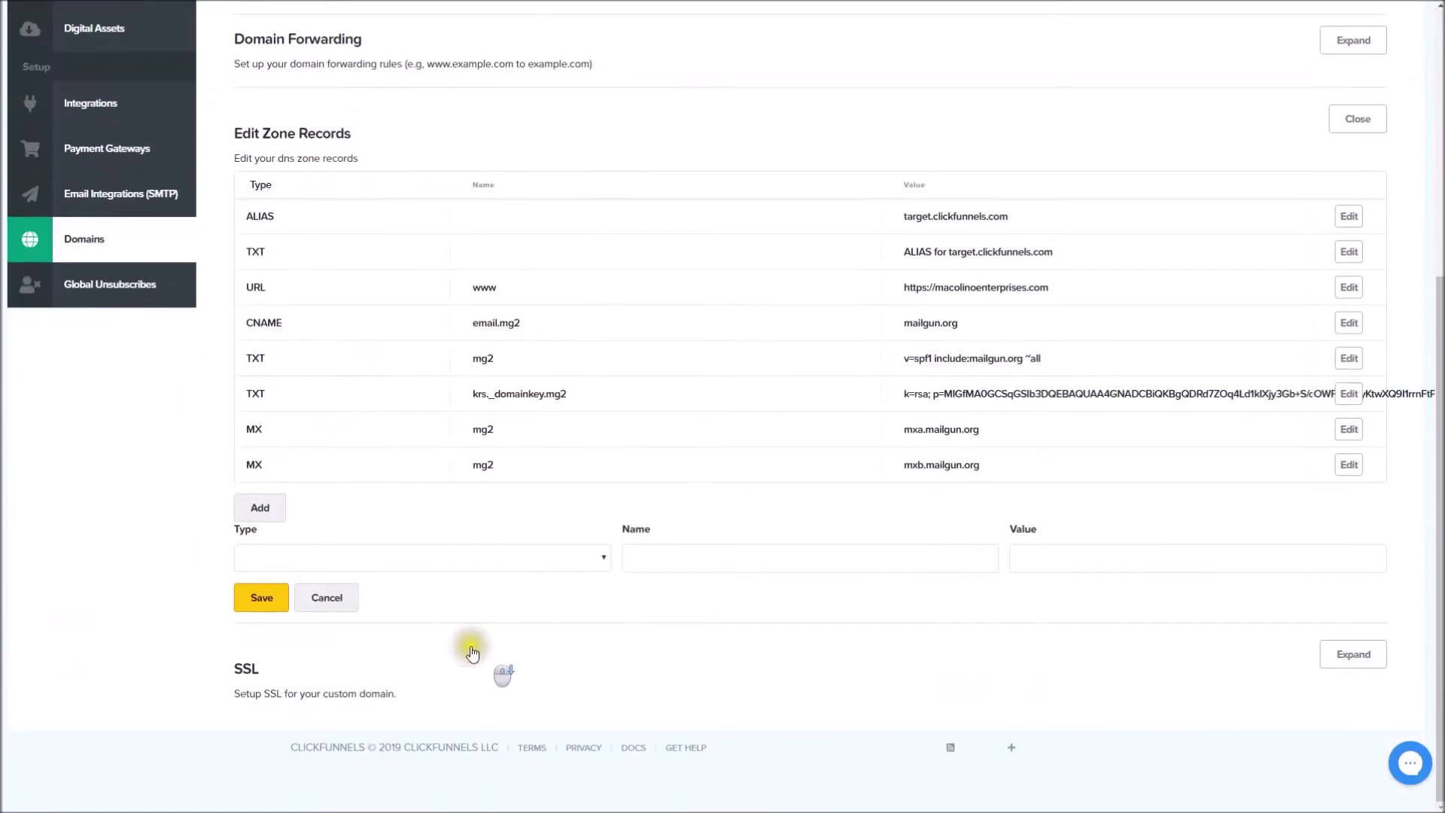
click(381, 566)
click(269, 662)
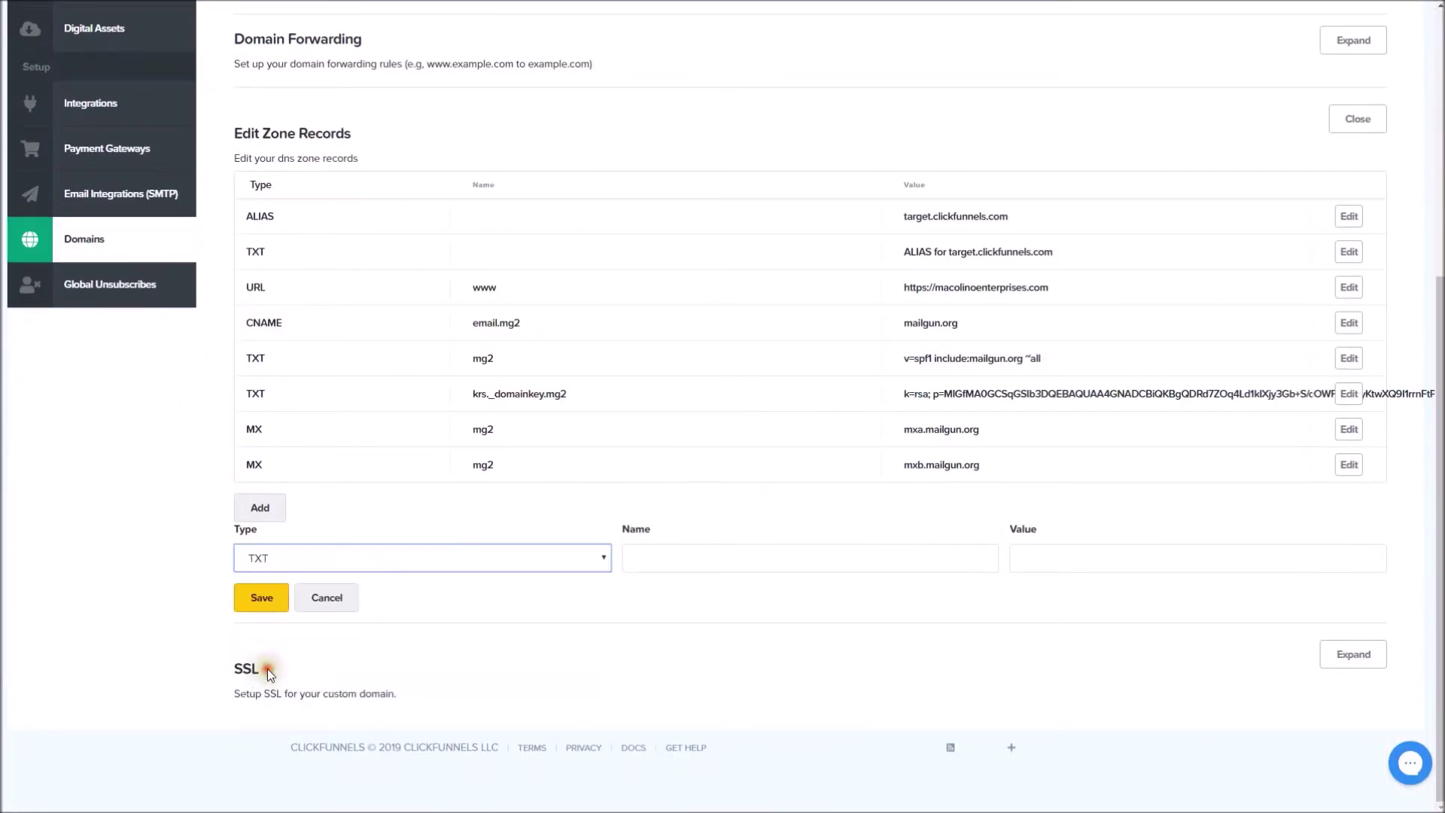
click(676, 560)
key(Tab)
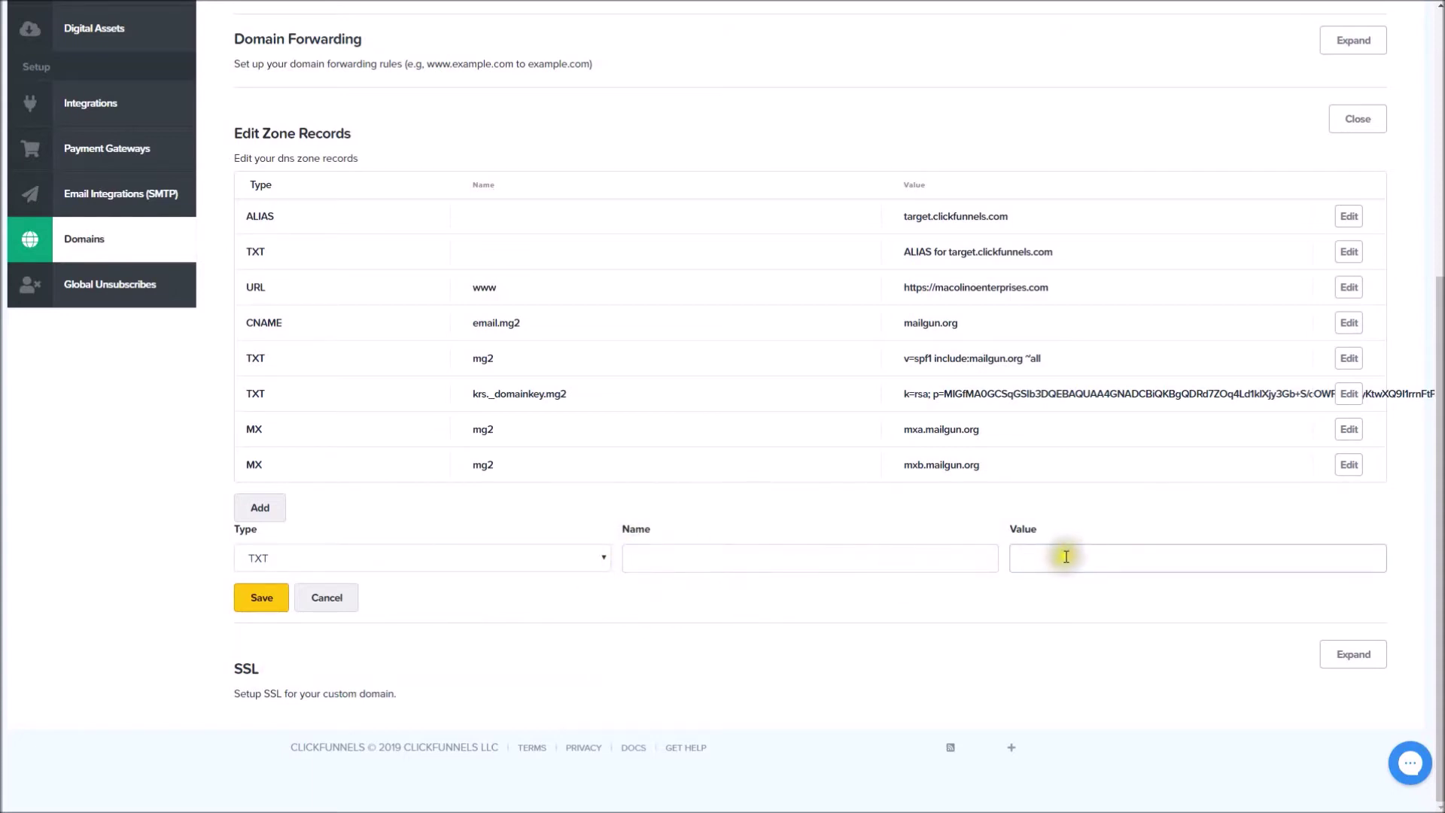
right_click(1073, 560)
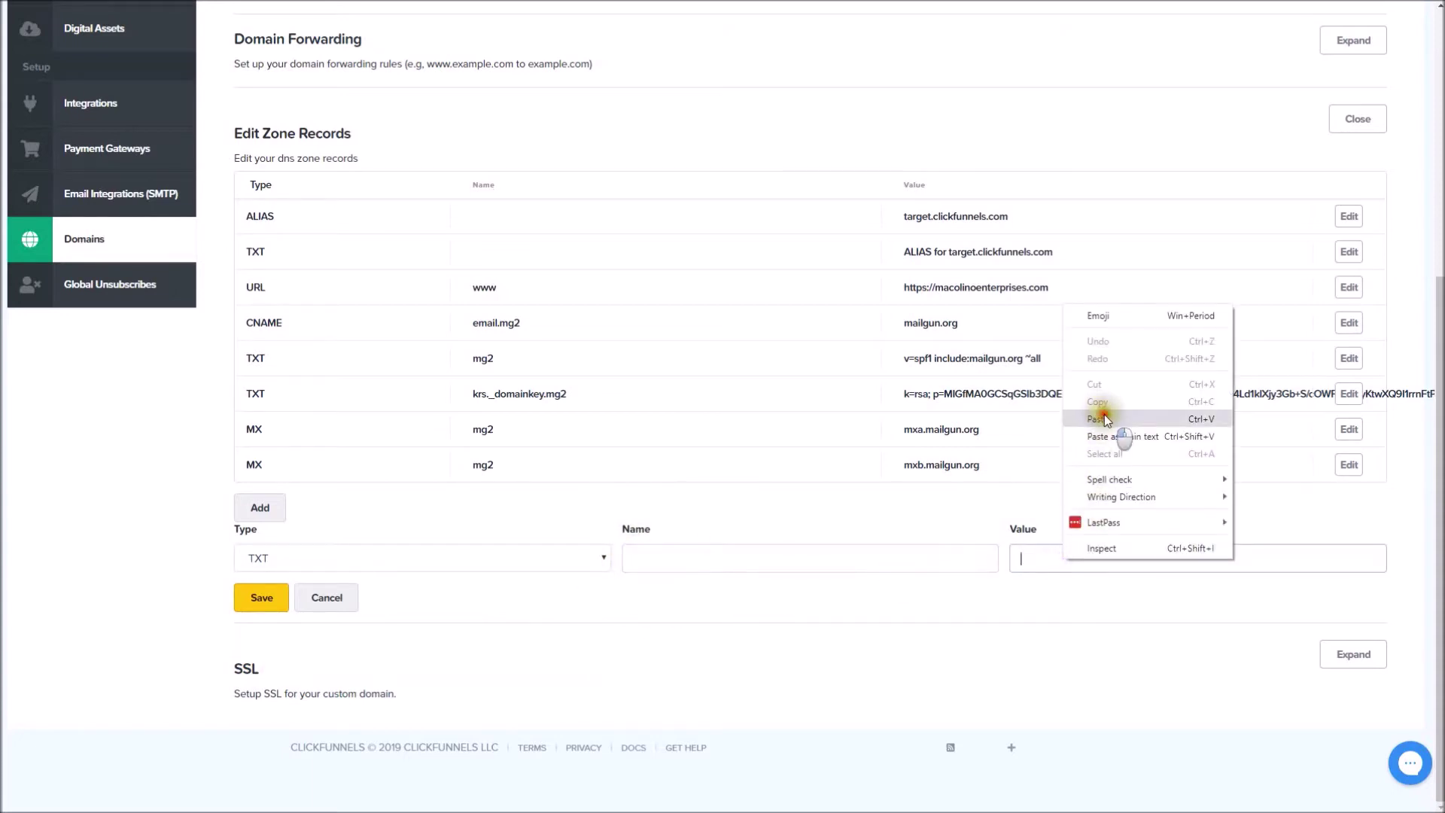
click(1099, 414)
key(BackSpace)
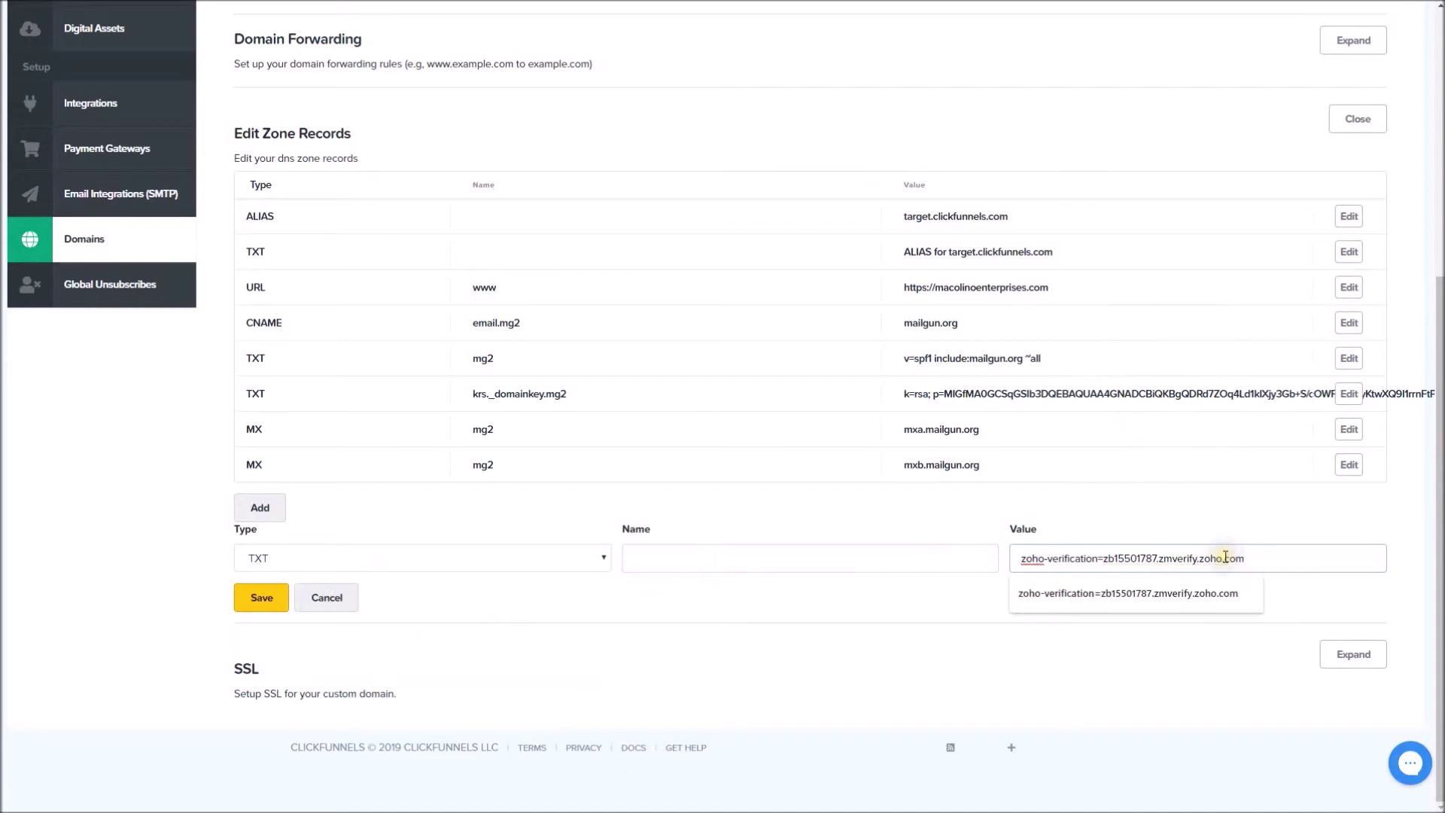
click(271, 600)
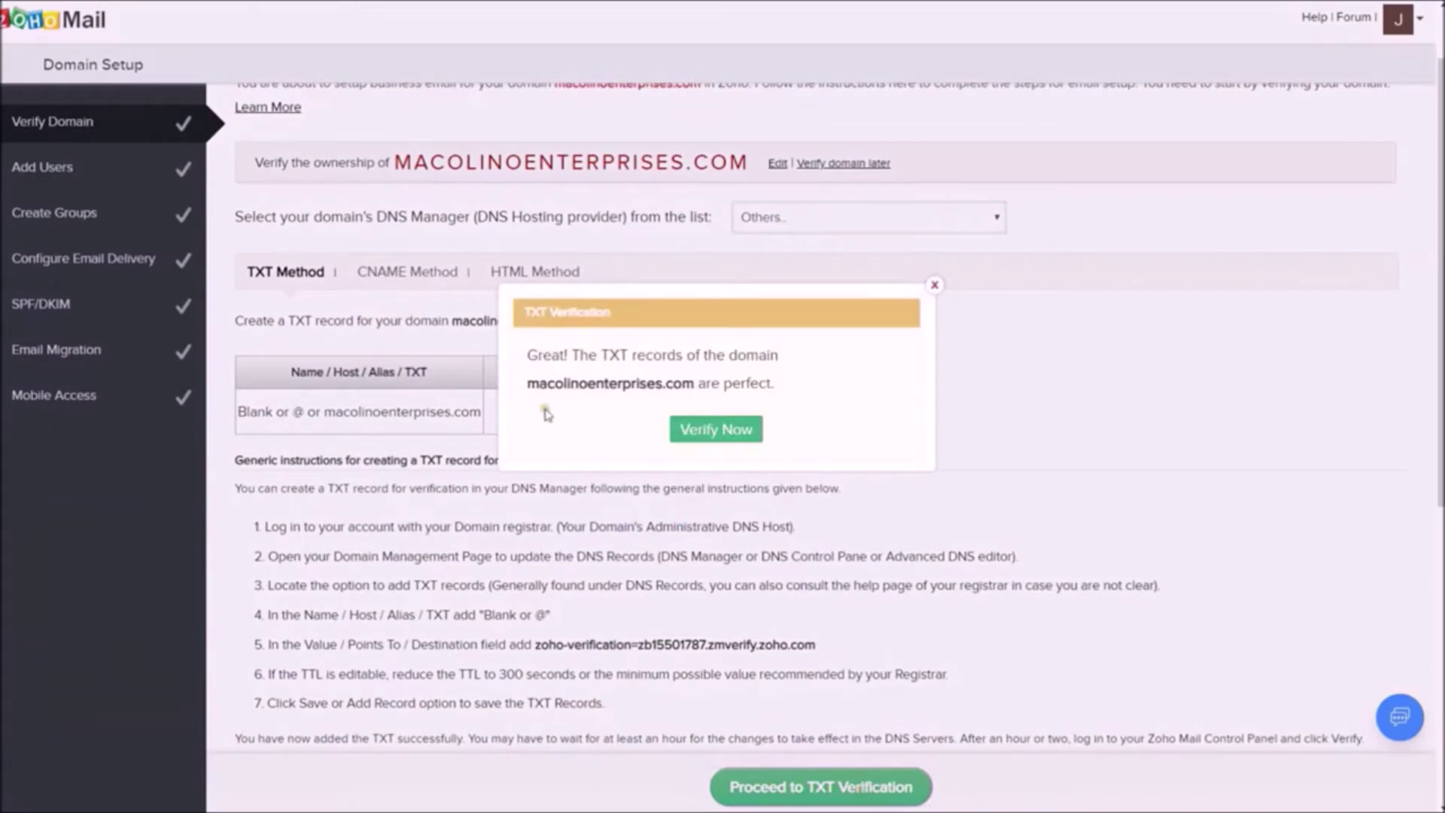
Verify ownership of macolinoenterprises.com in Zoho Mail.
drag(579, 384, 796, 349)
click(796, 348)
click(727, 430)
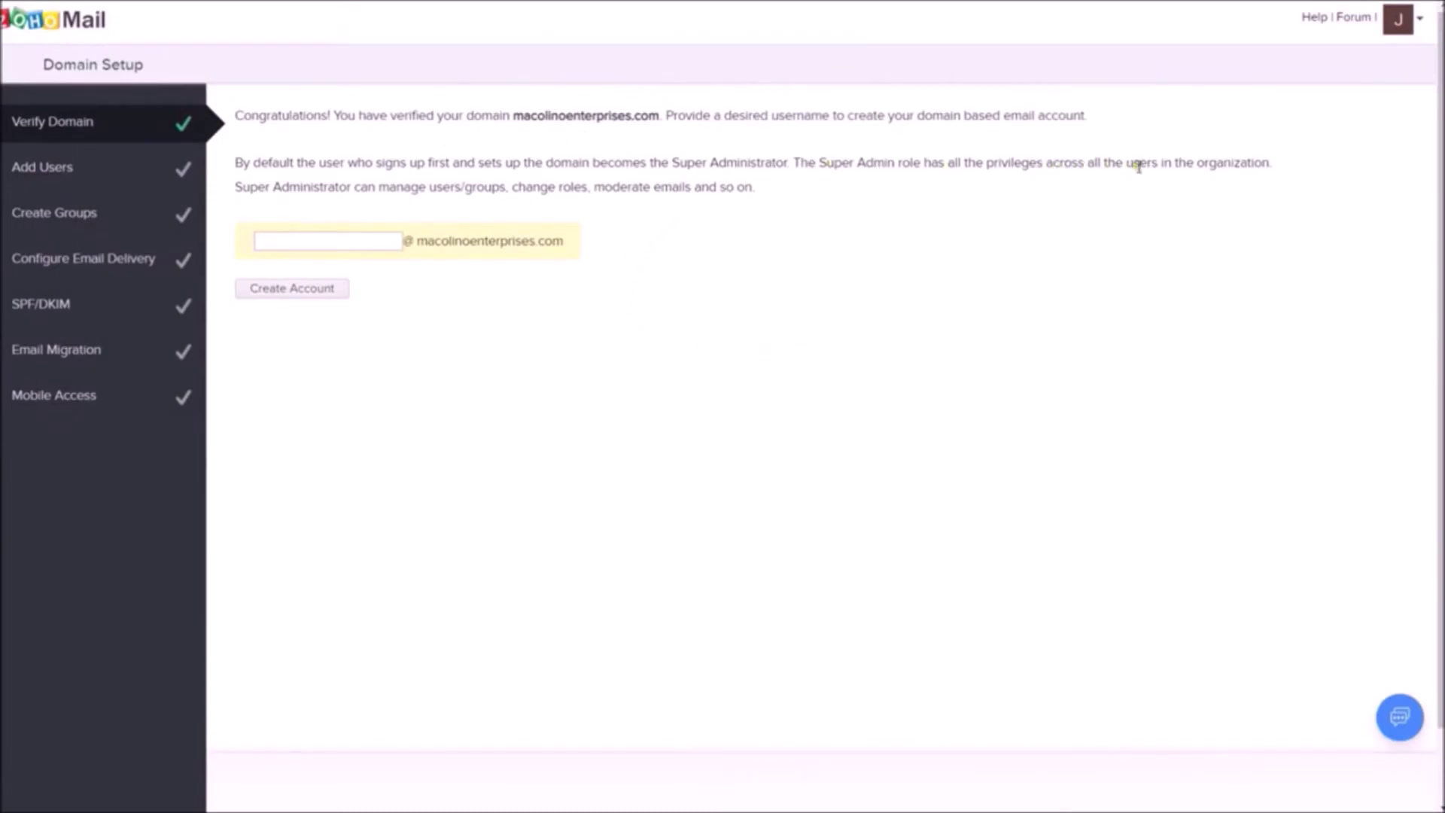
drag(775, 162, 828, 186)
drag(978, 176, 980, 162)
click(981, 162)
Create the Super Admin domain email account with the chosen username.
click(372, 239)
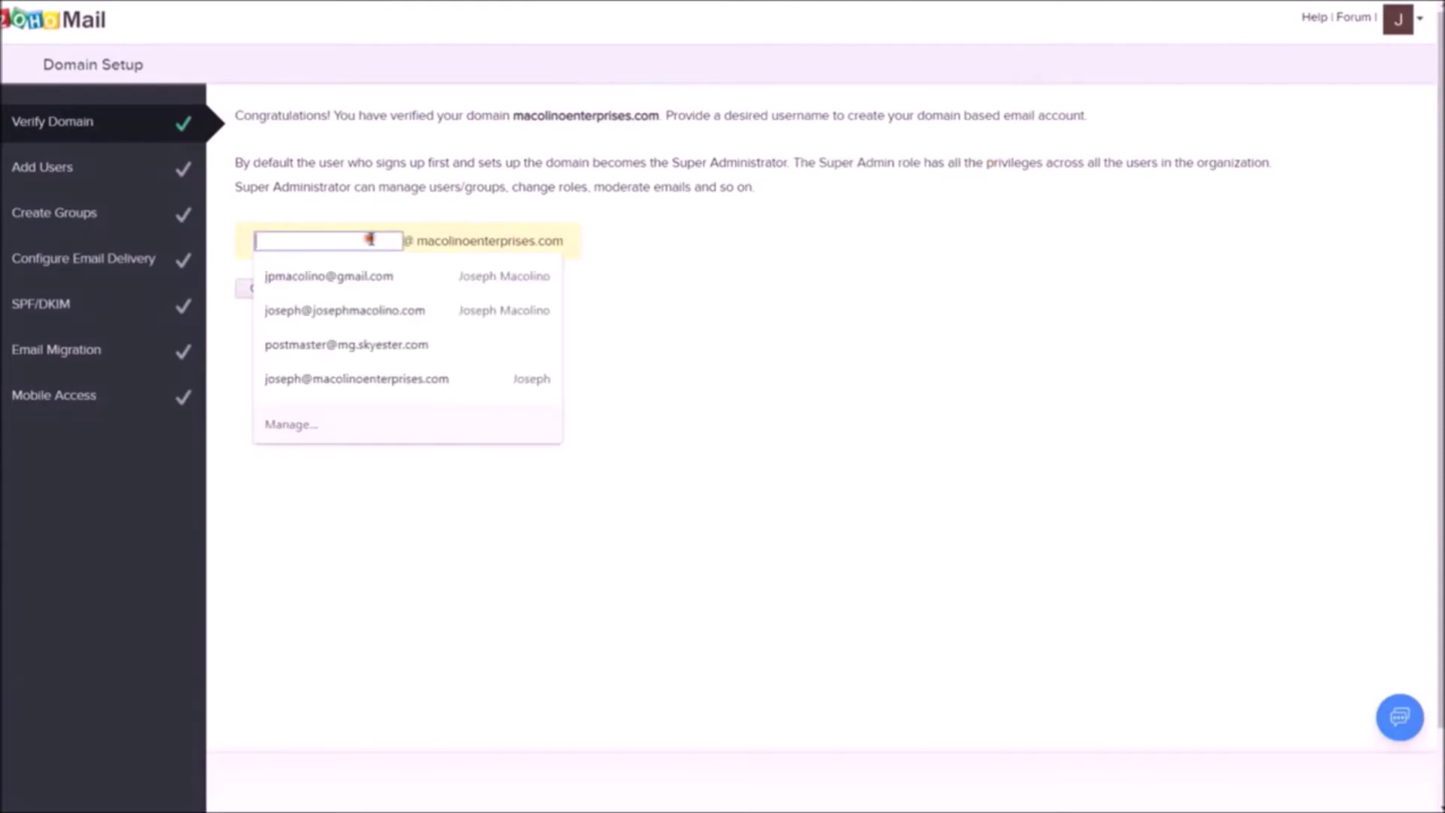
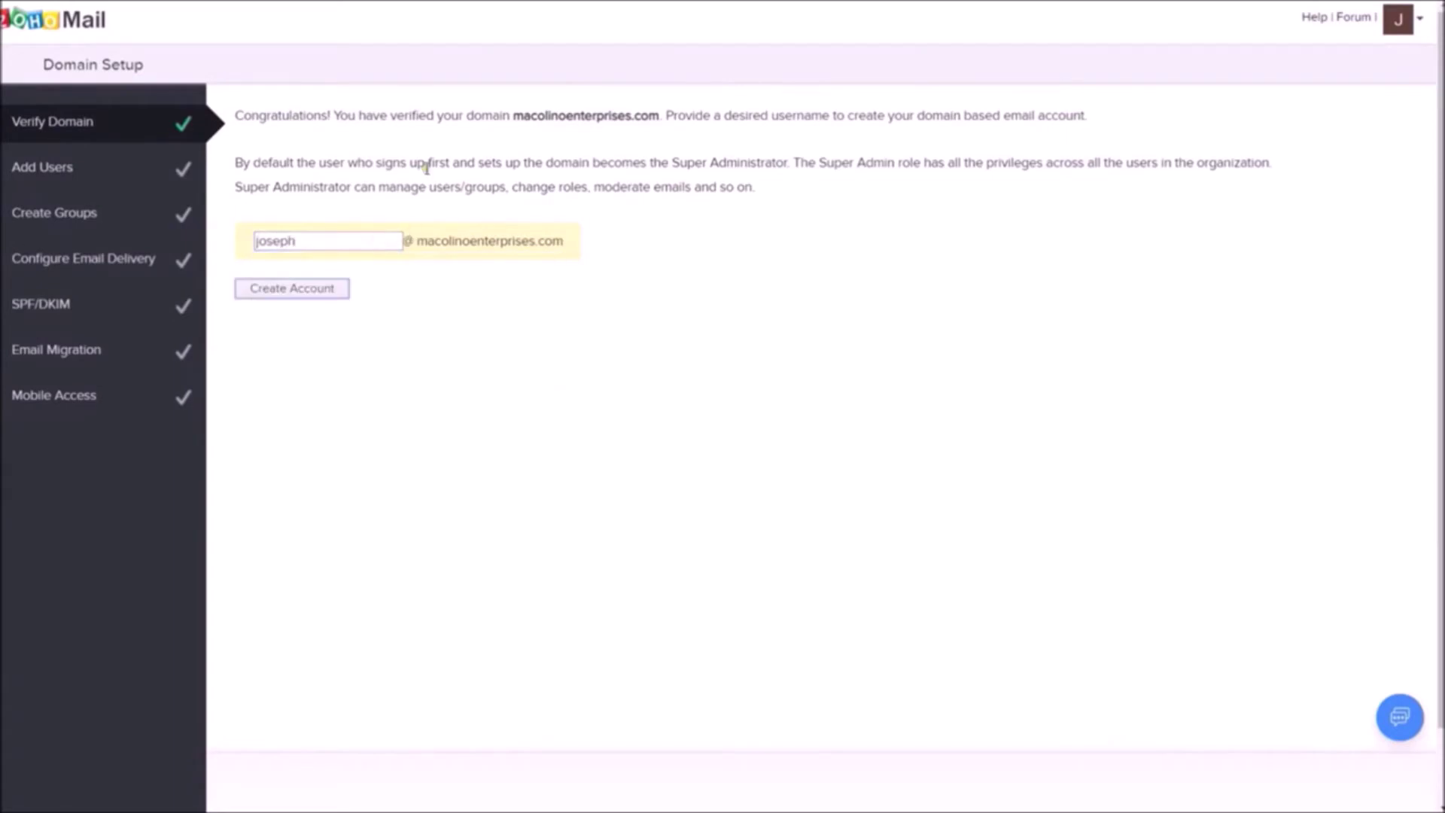
click(289, 289)
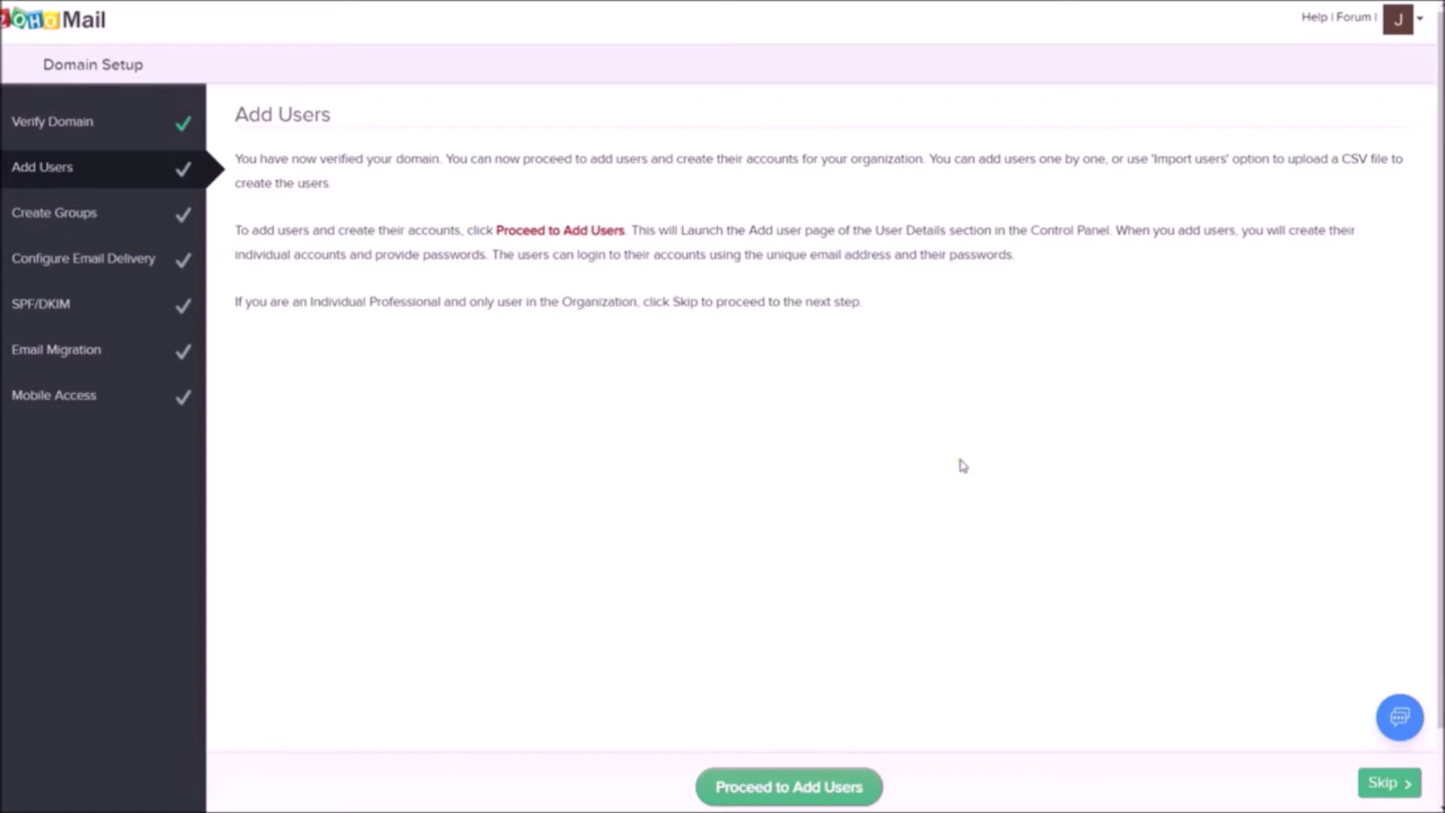
Skip the Add Users and Groups steps and choose Others as the domain provider.
click(1402, 783)
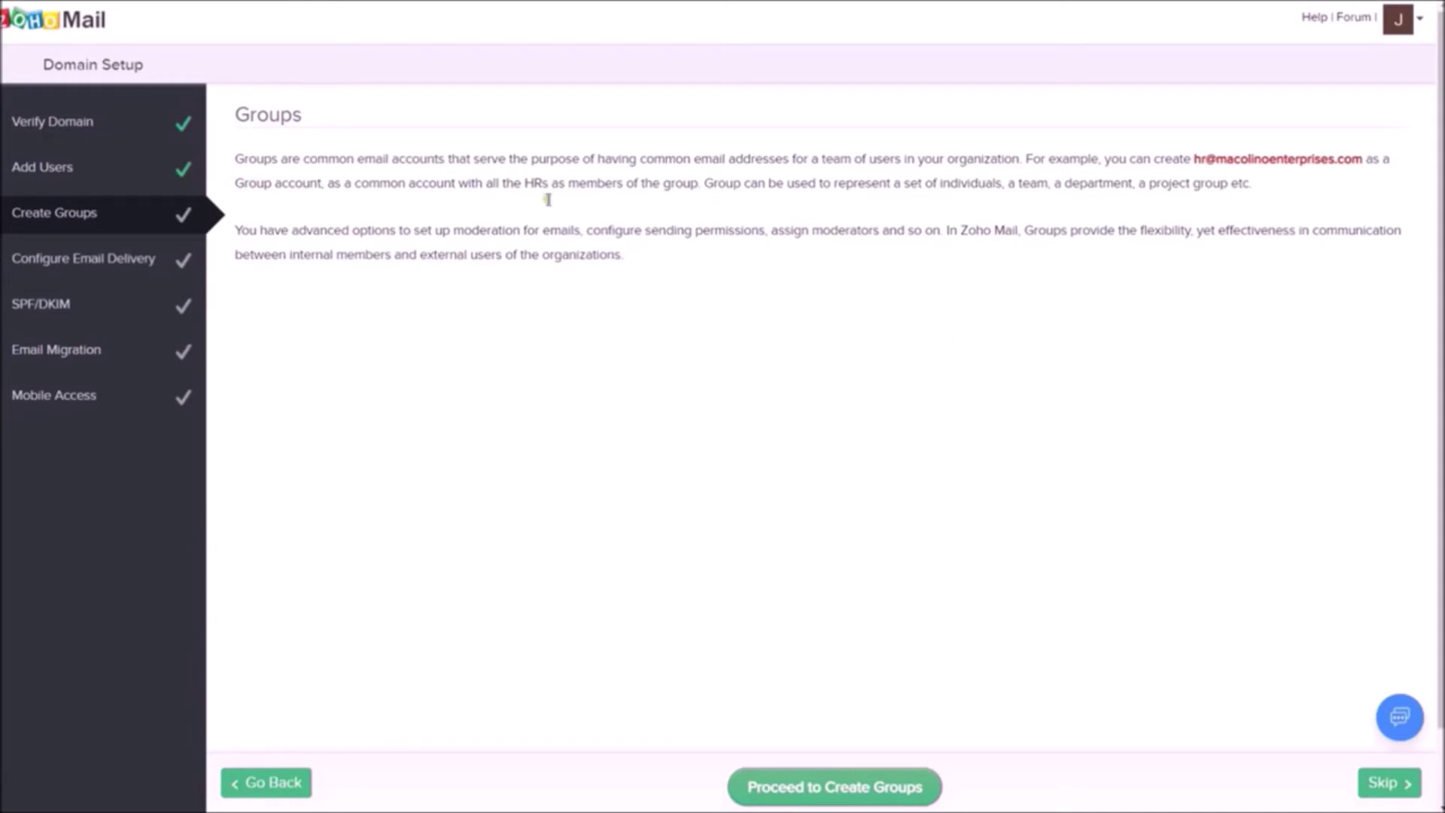
click(1411, 793)
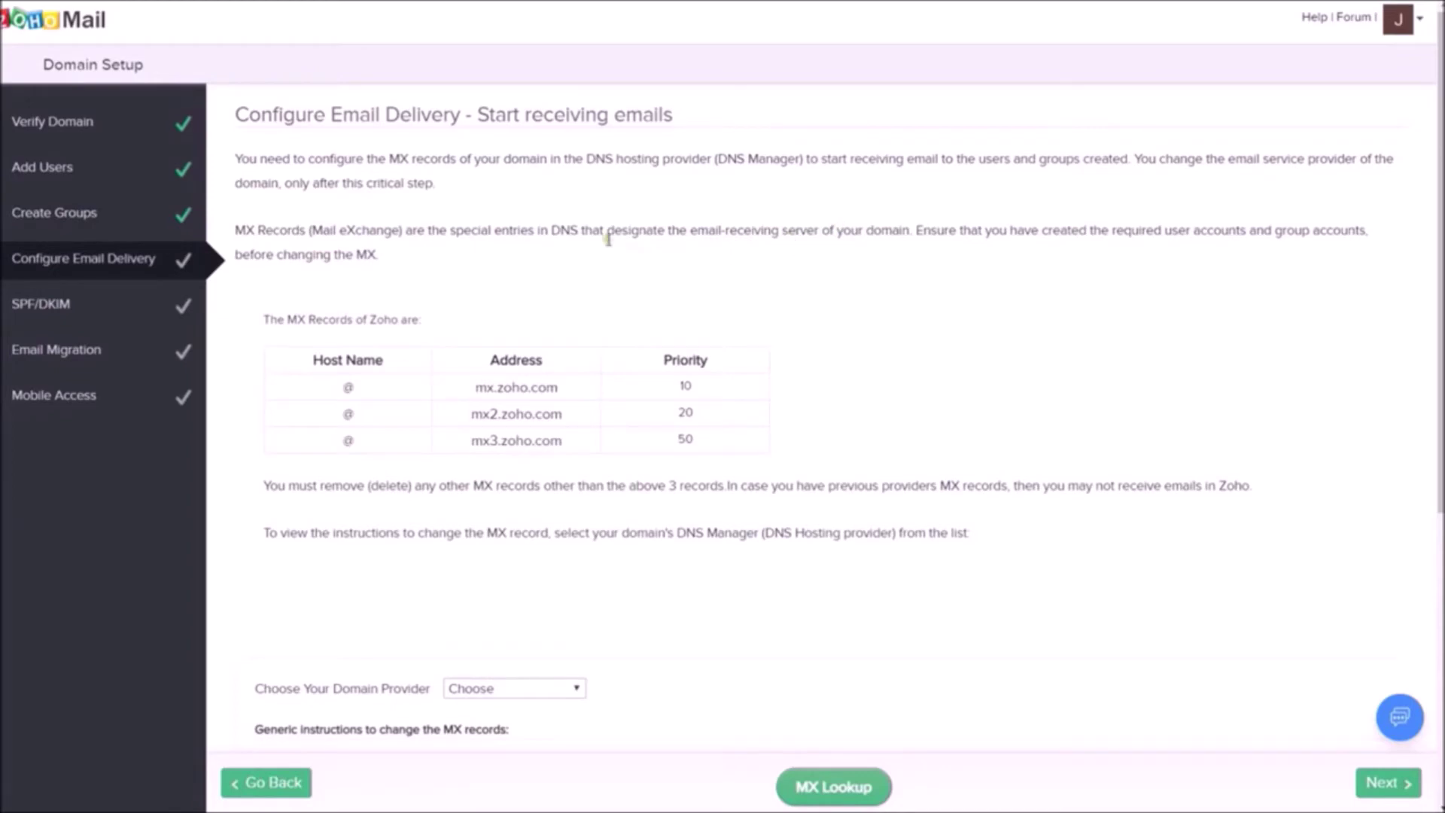
scroll(538, 342, down, 3)
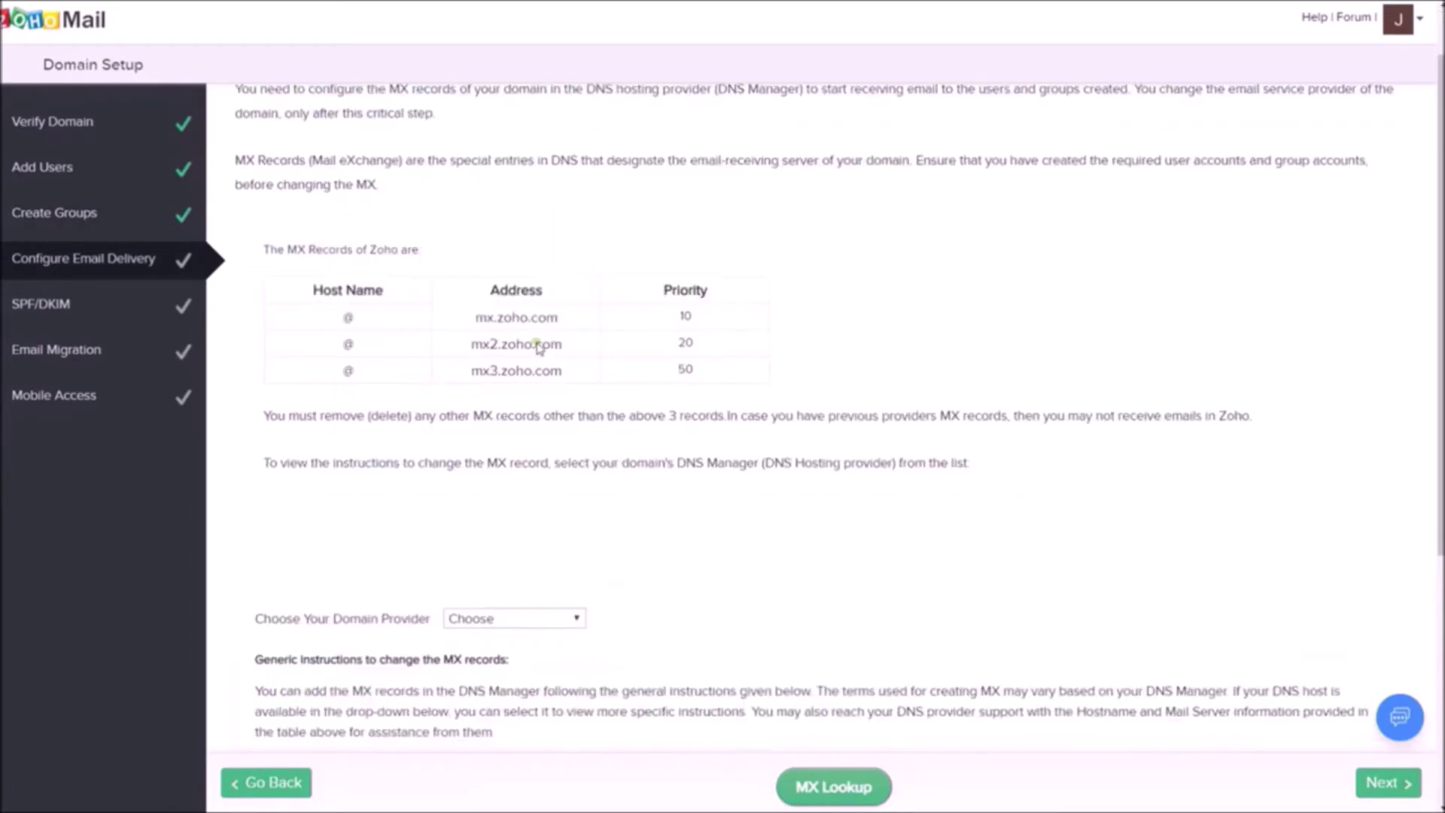
scroll(380, 147, up, 3)
drag(301, 320, 599, 329)
scroll(557, 343, down, 3)
click(506, 435)
scroll(526, 376, down, 1)
click(515, 409)
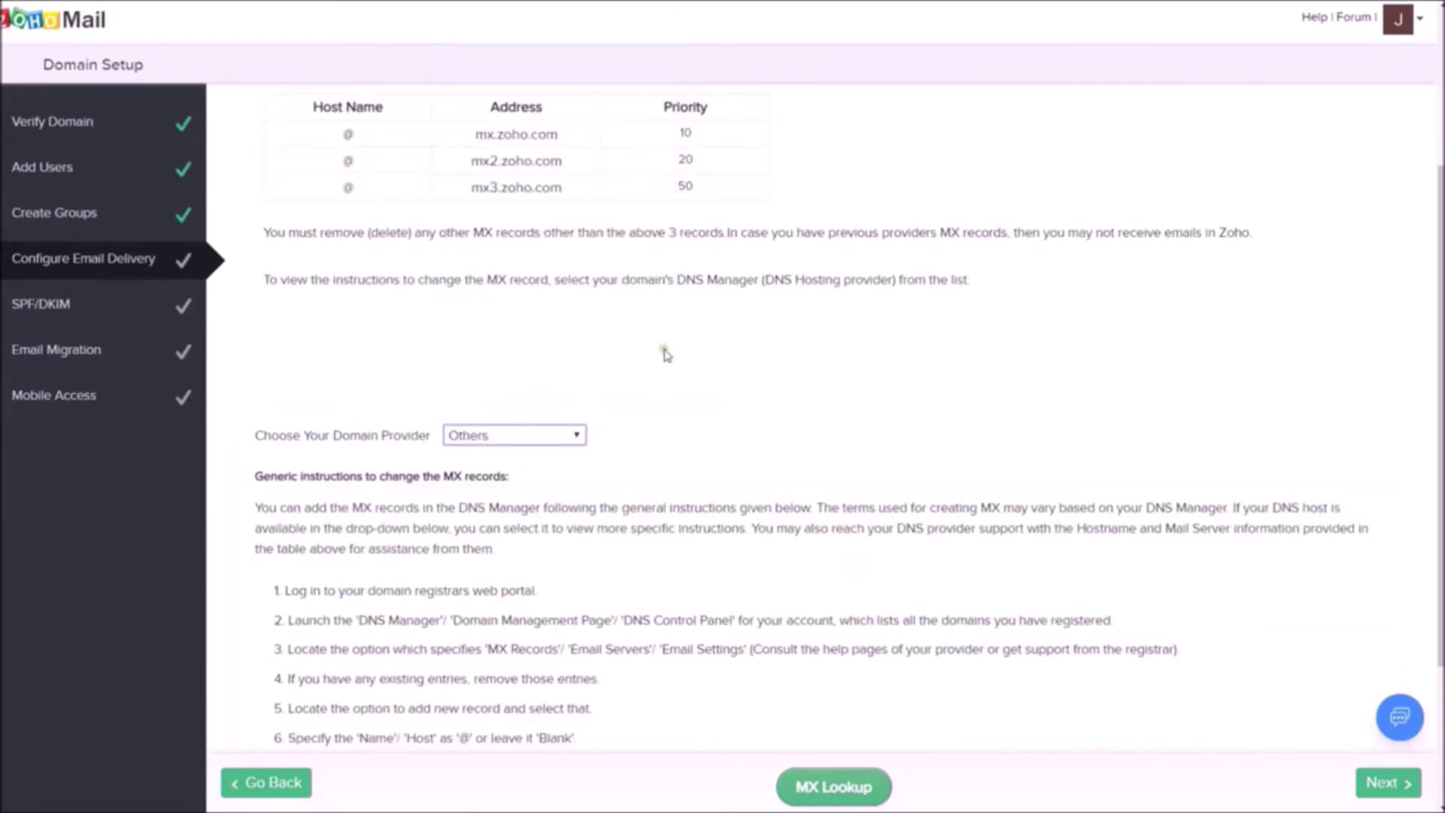
Copy the mx.zoho.com MX address.
scroll(575, 393, down, 3)
scroll(575, 393, up, 6)
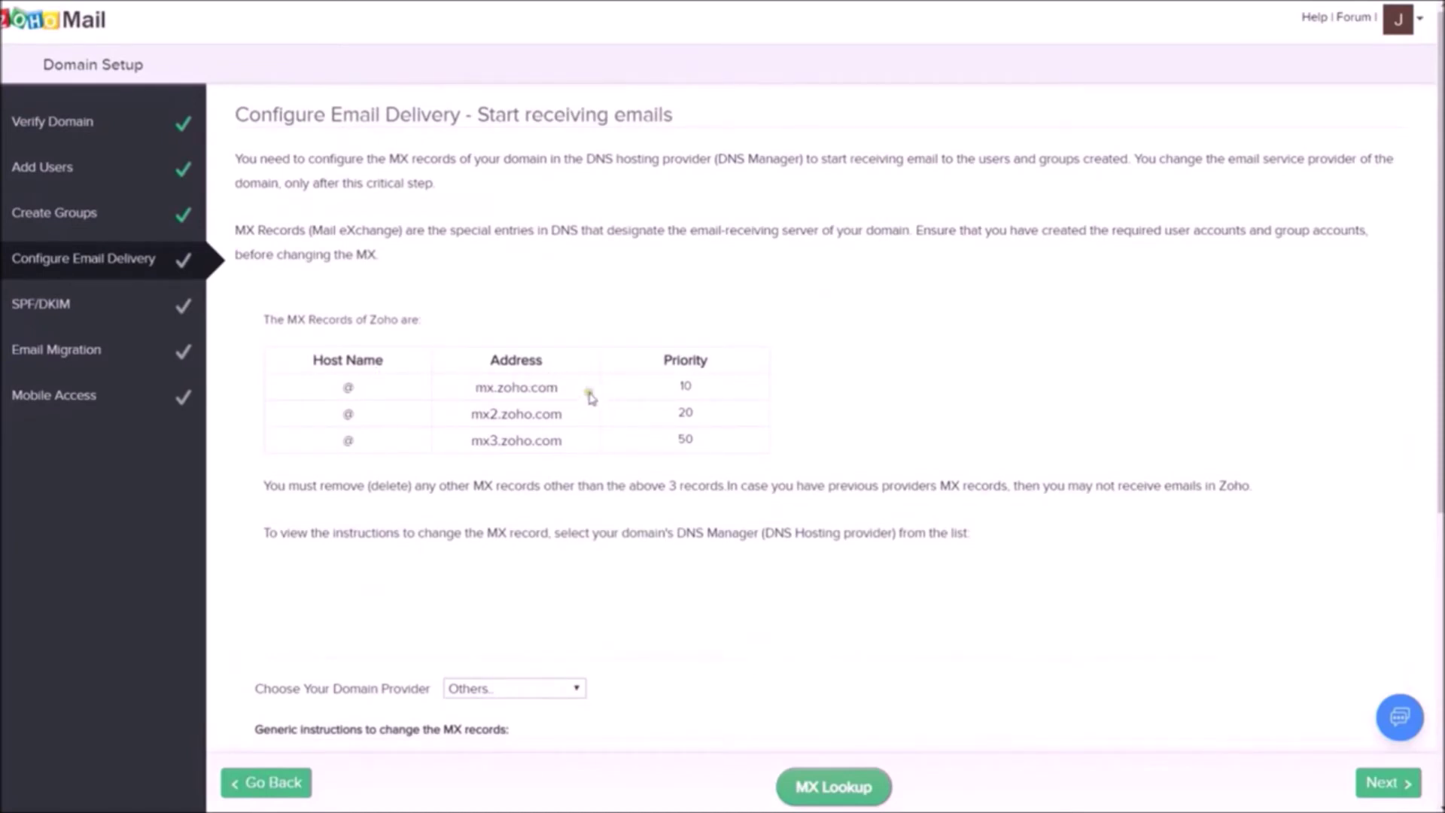
drag(589, 397, 466, 385)
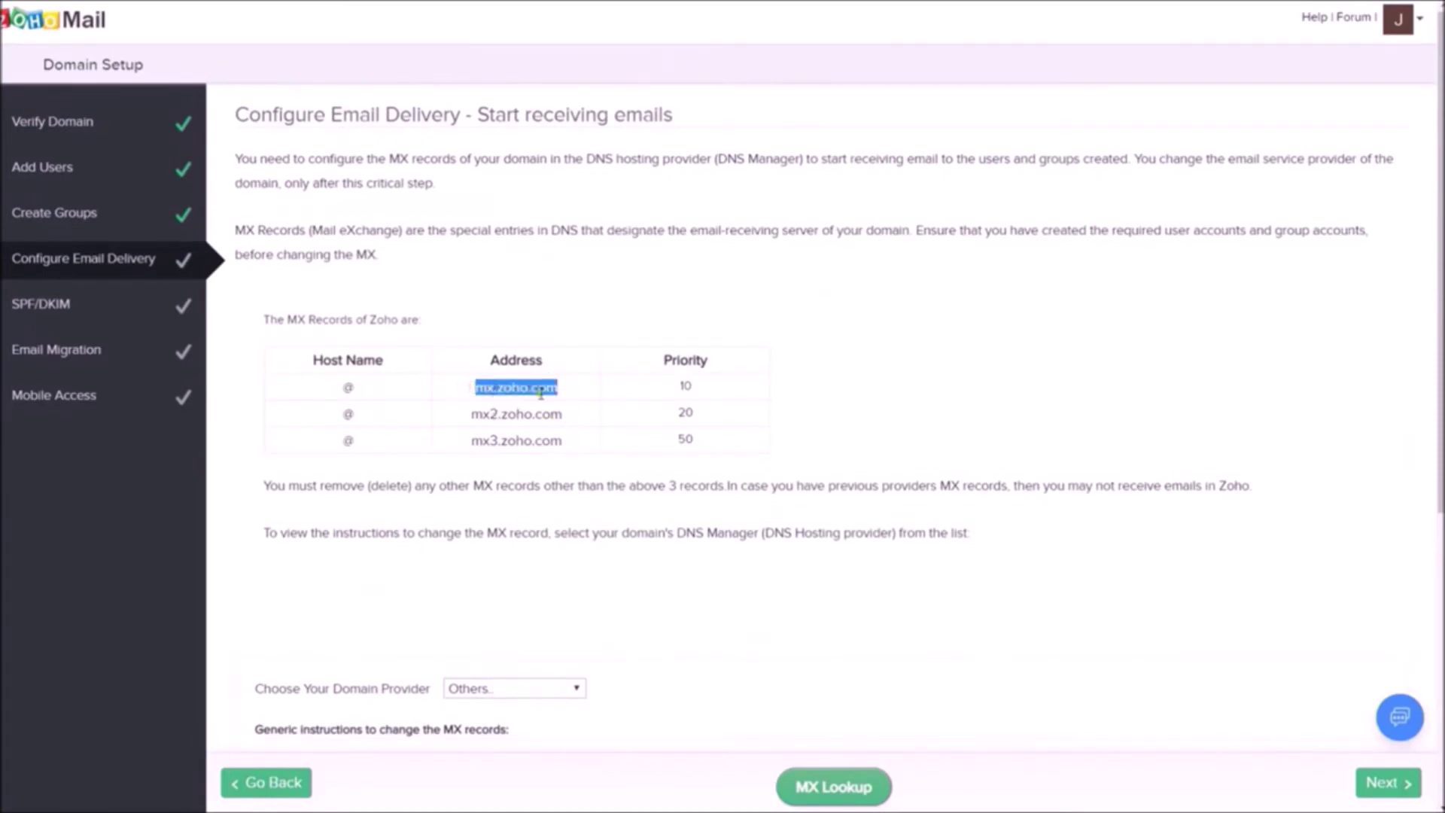
right_click(489, 389)
click(527, 403)
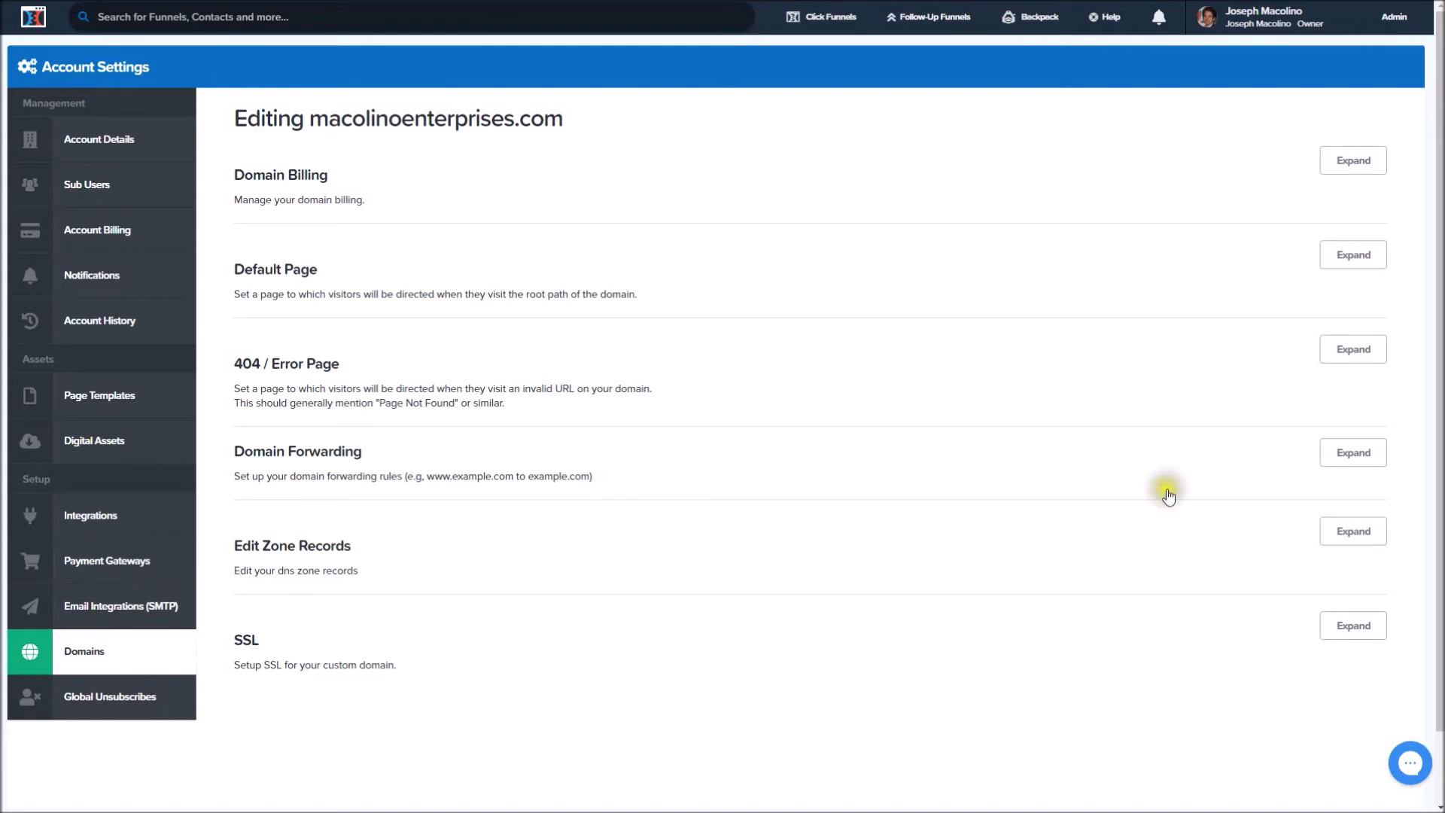
Add and save an MX zone record pointing to mx.zoho.com.
click(1353, 530)
scroll(825, 457, down, 6)
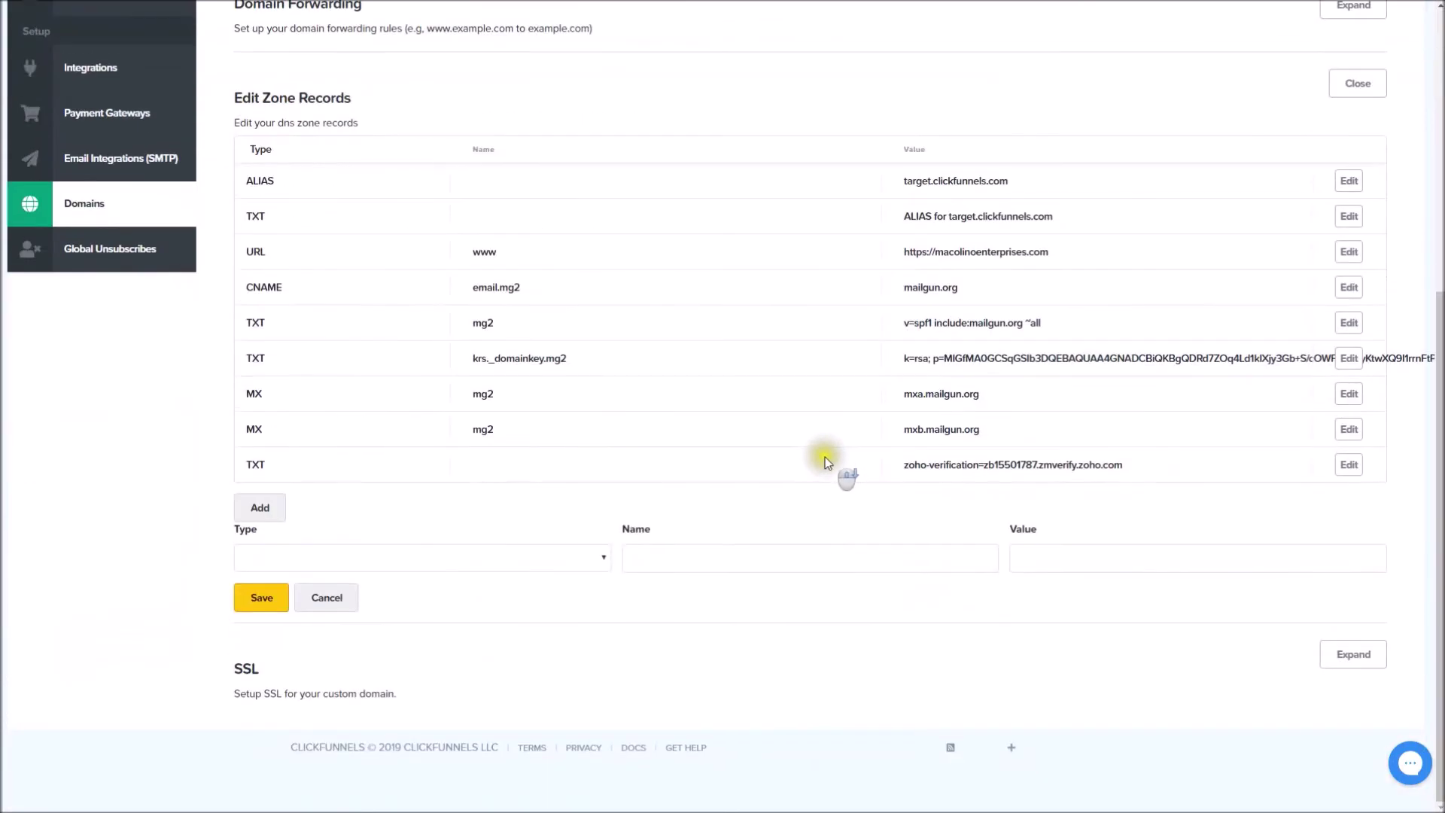
click(432, 561)
click(410, 632)
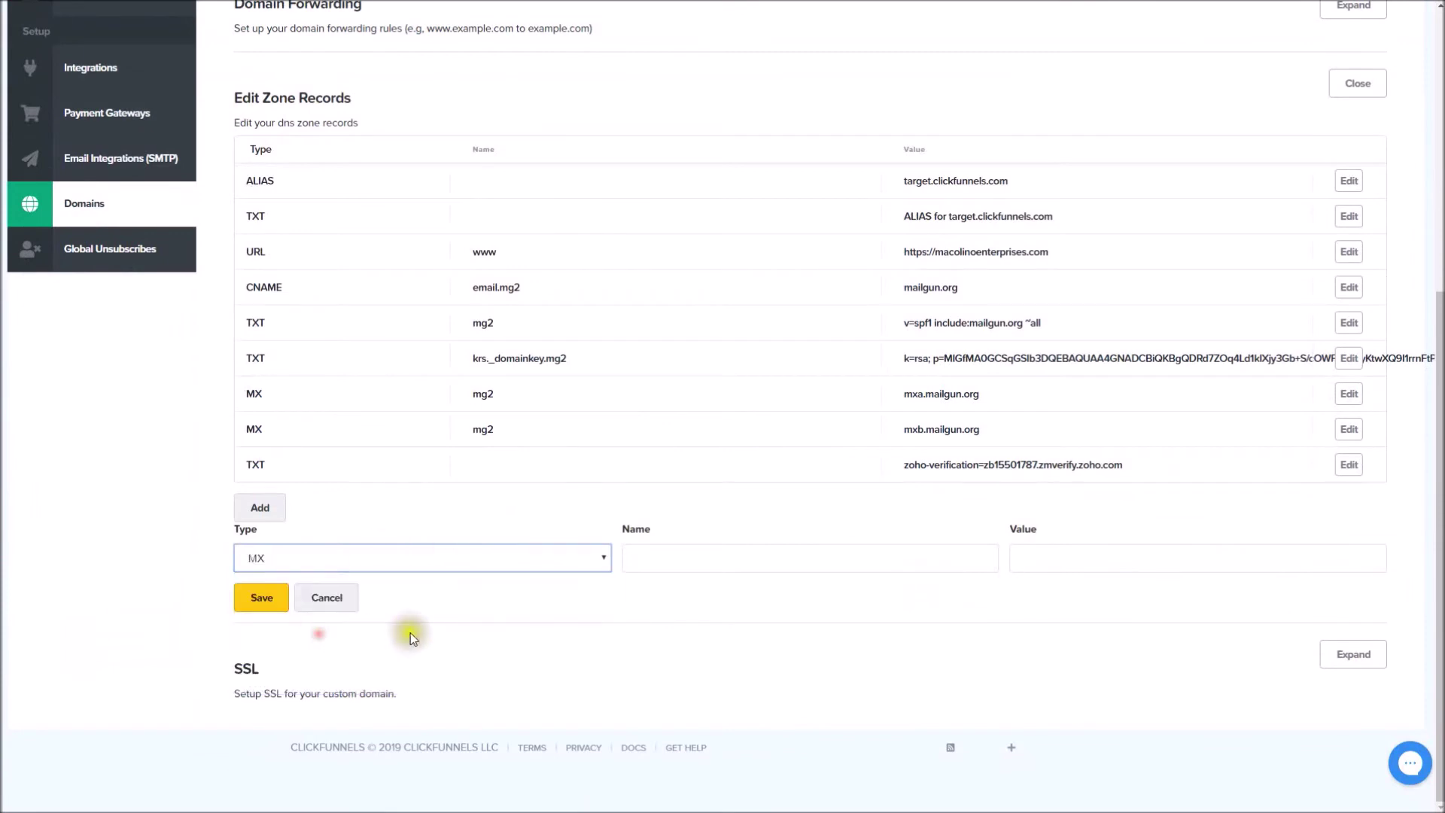
click(663, 560)
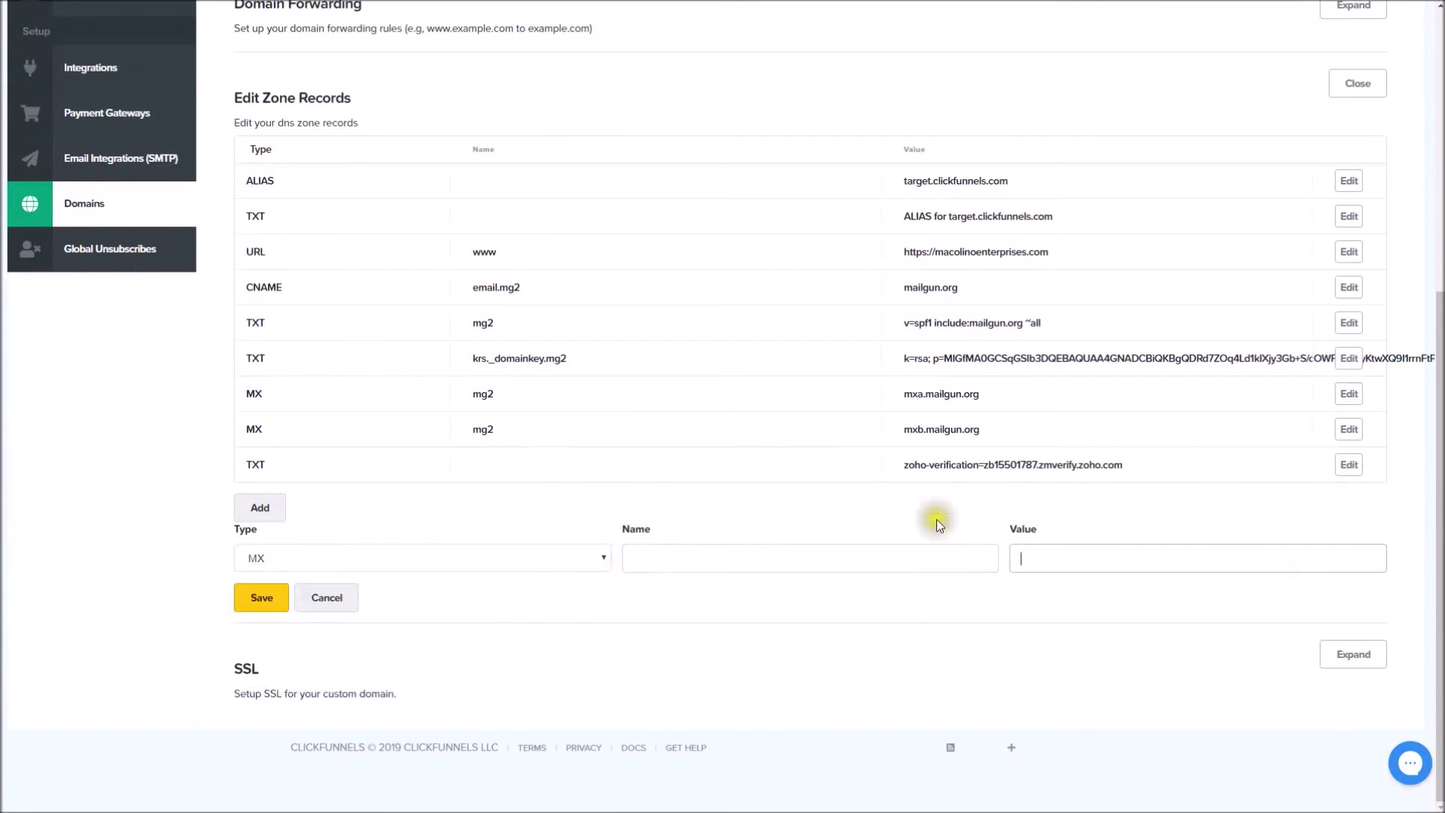
text(mx.zoho.com)
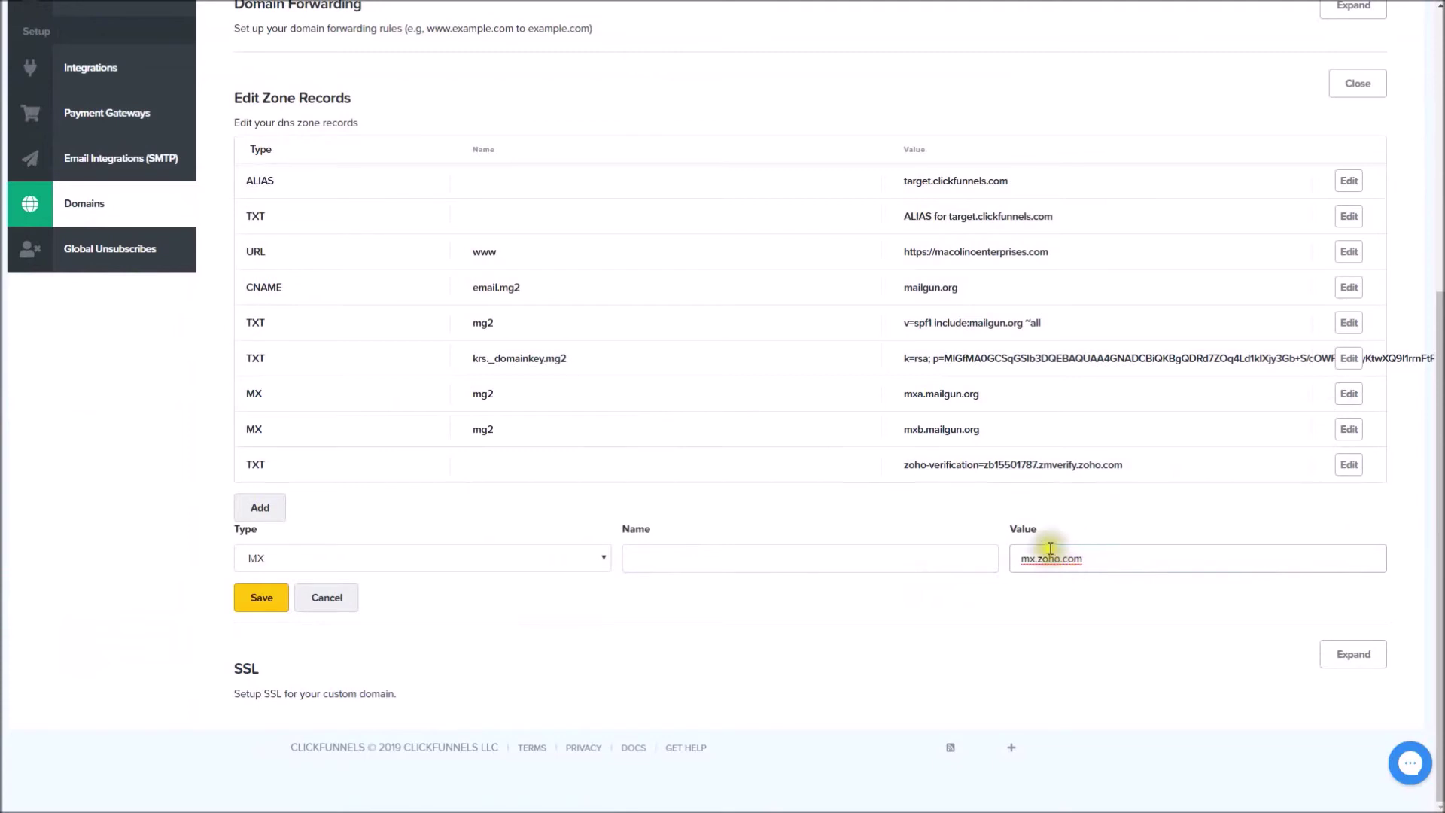
click(272, 598)
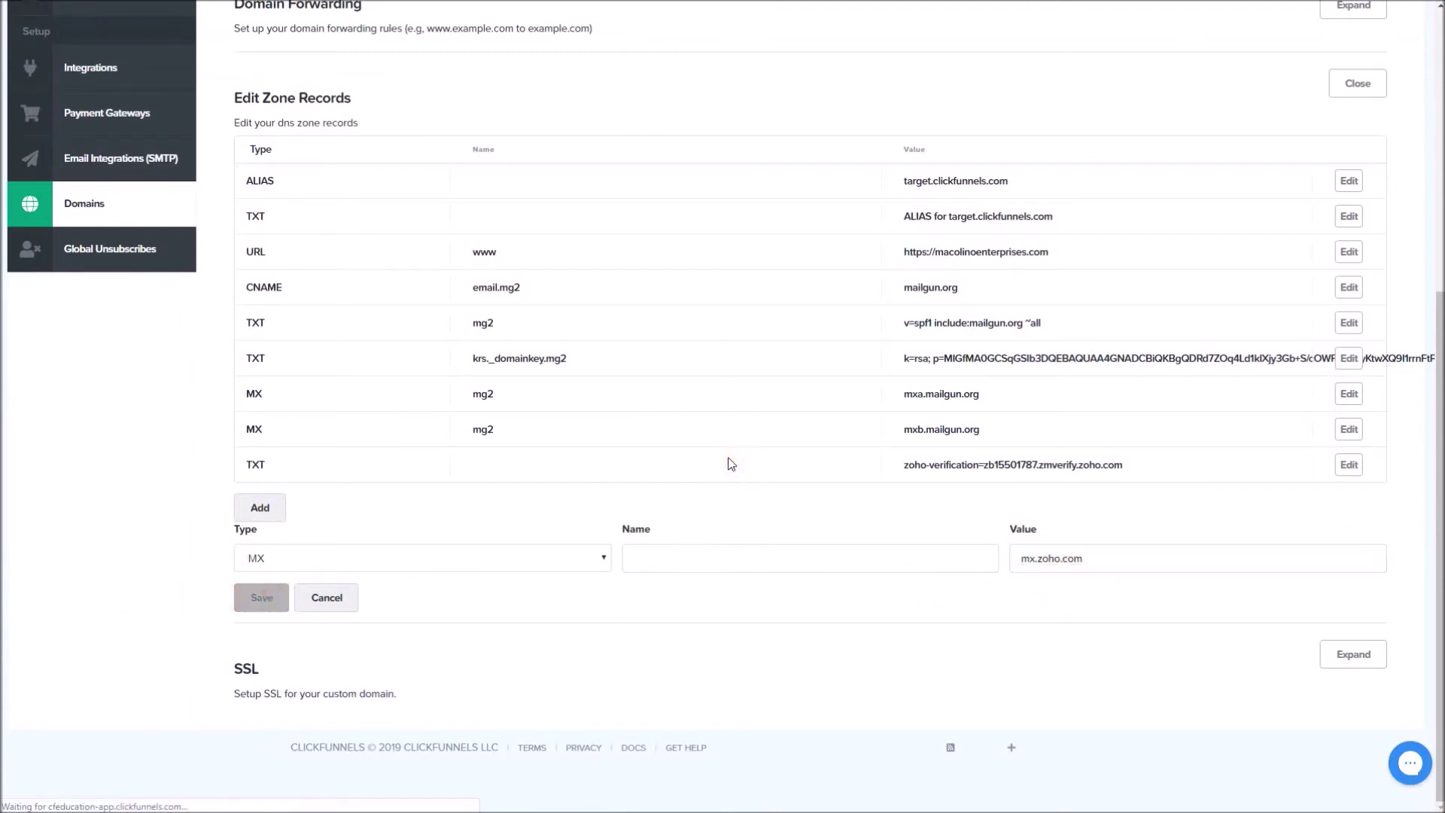
Add and save a second MX record pointing to mx2.zoho.com.
click(1352, 449)
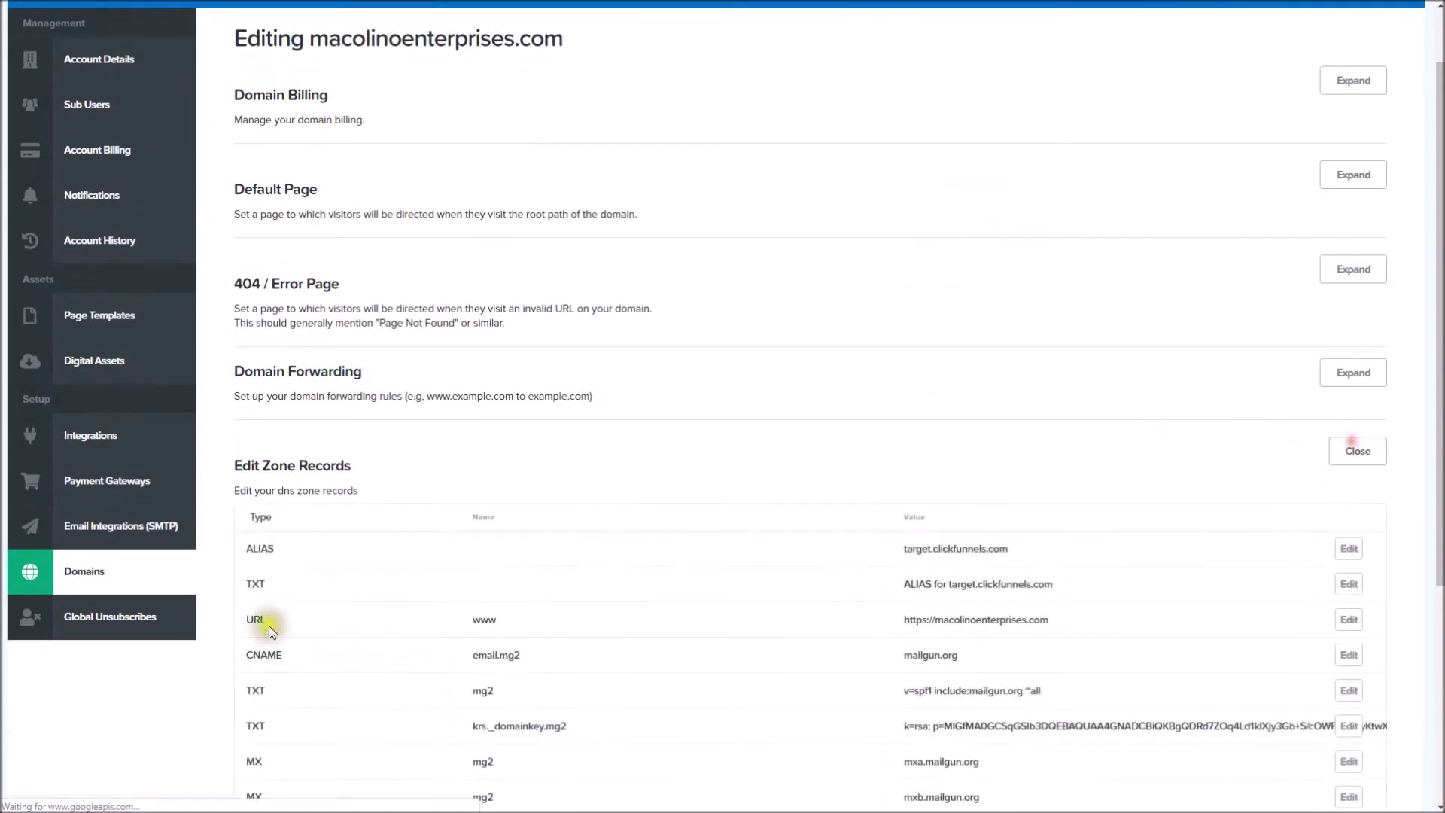
scroll(264, 624, down, 5)
click(314, 570)
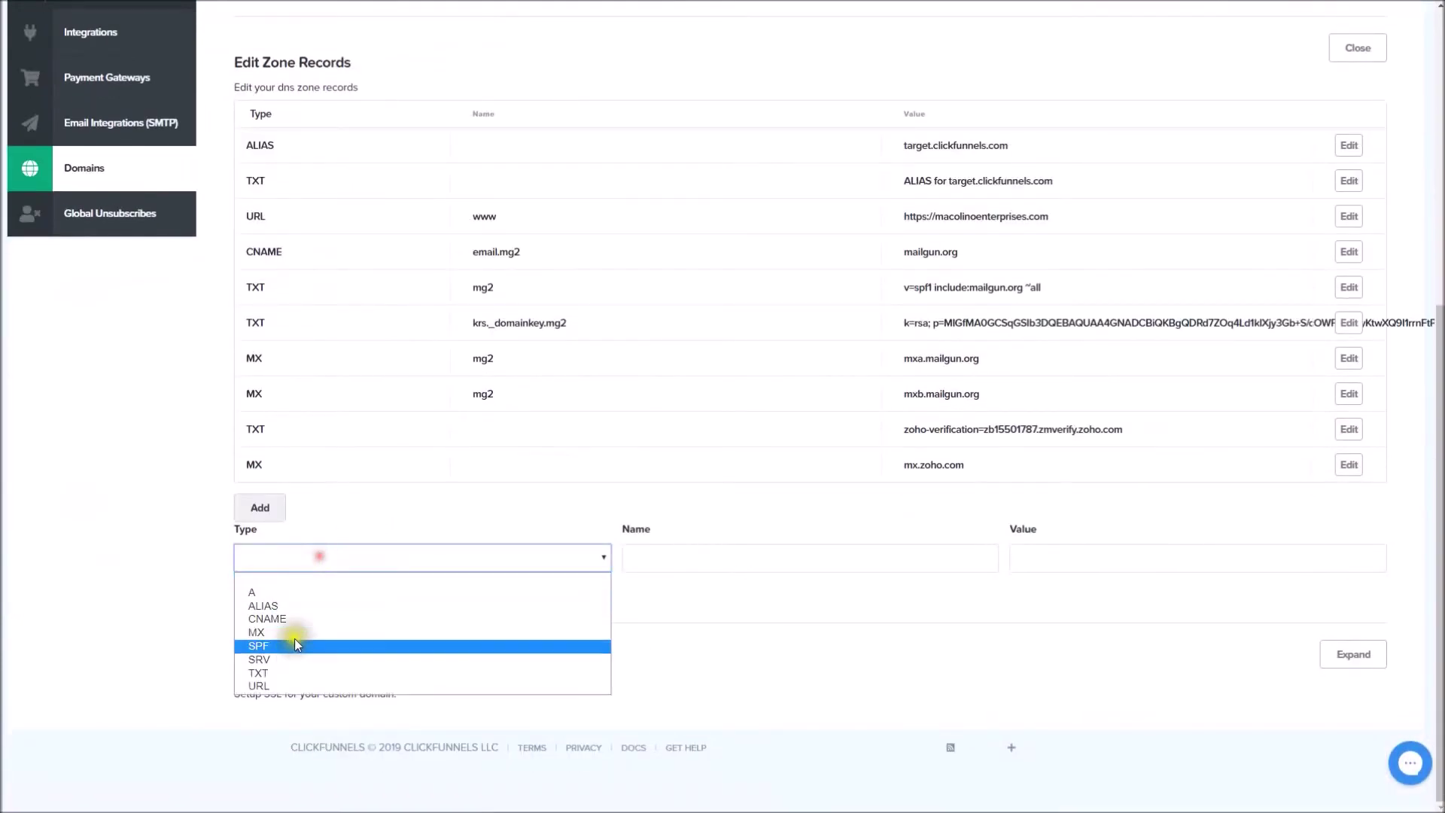
click(296, 638)
click(747, 557)
key(Tab)
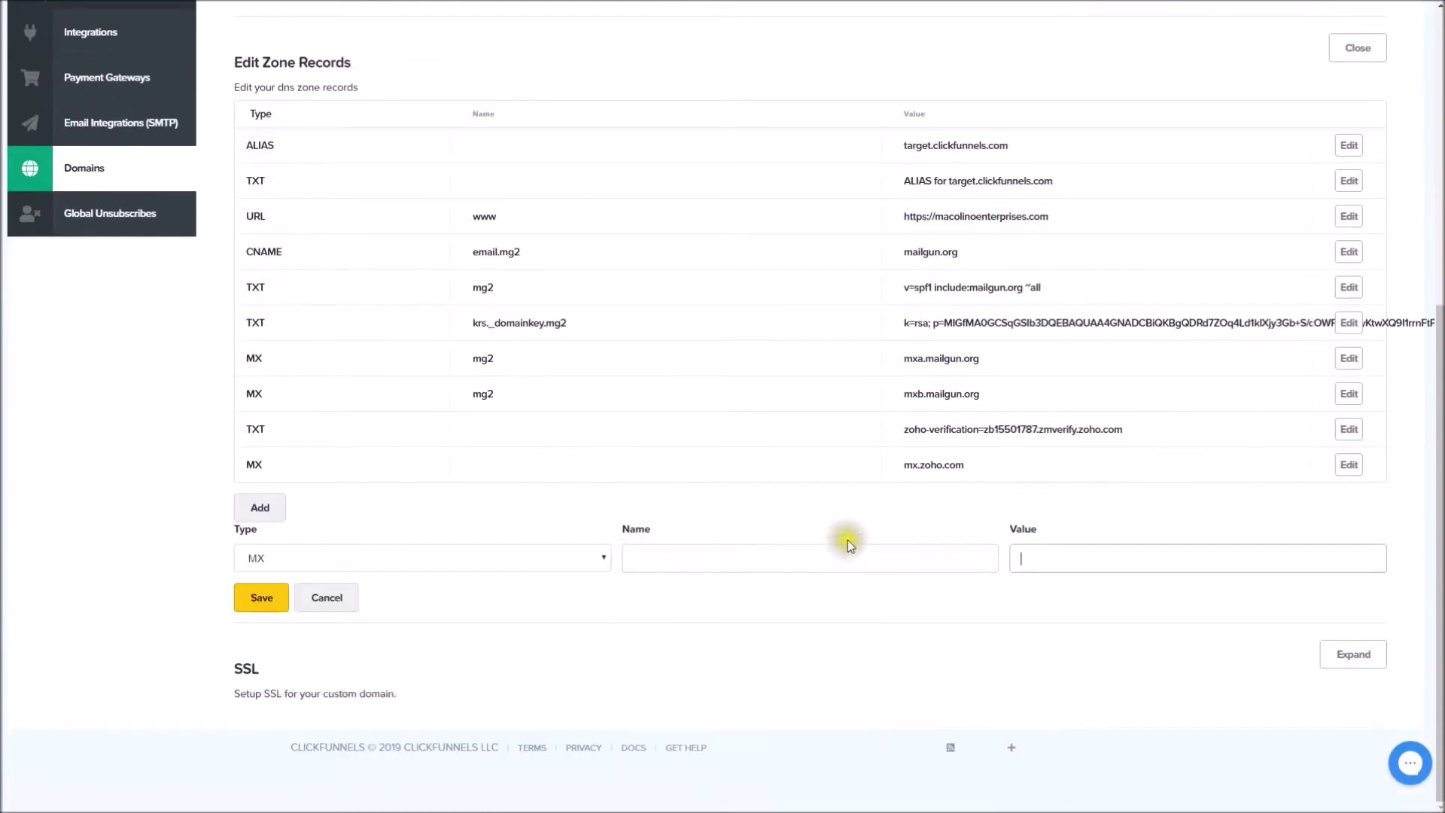
key(ctrl+v)
click(1037, 558)
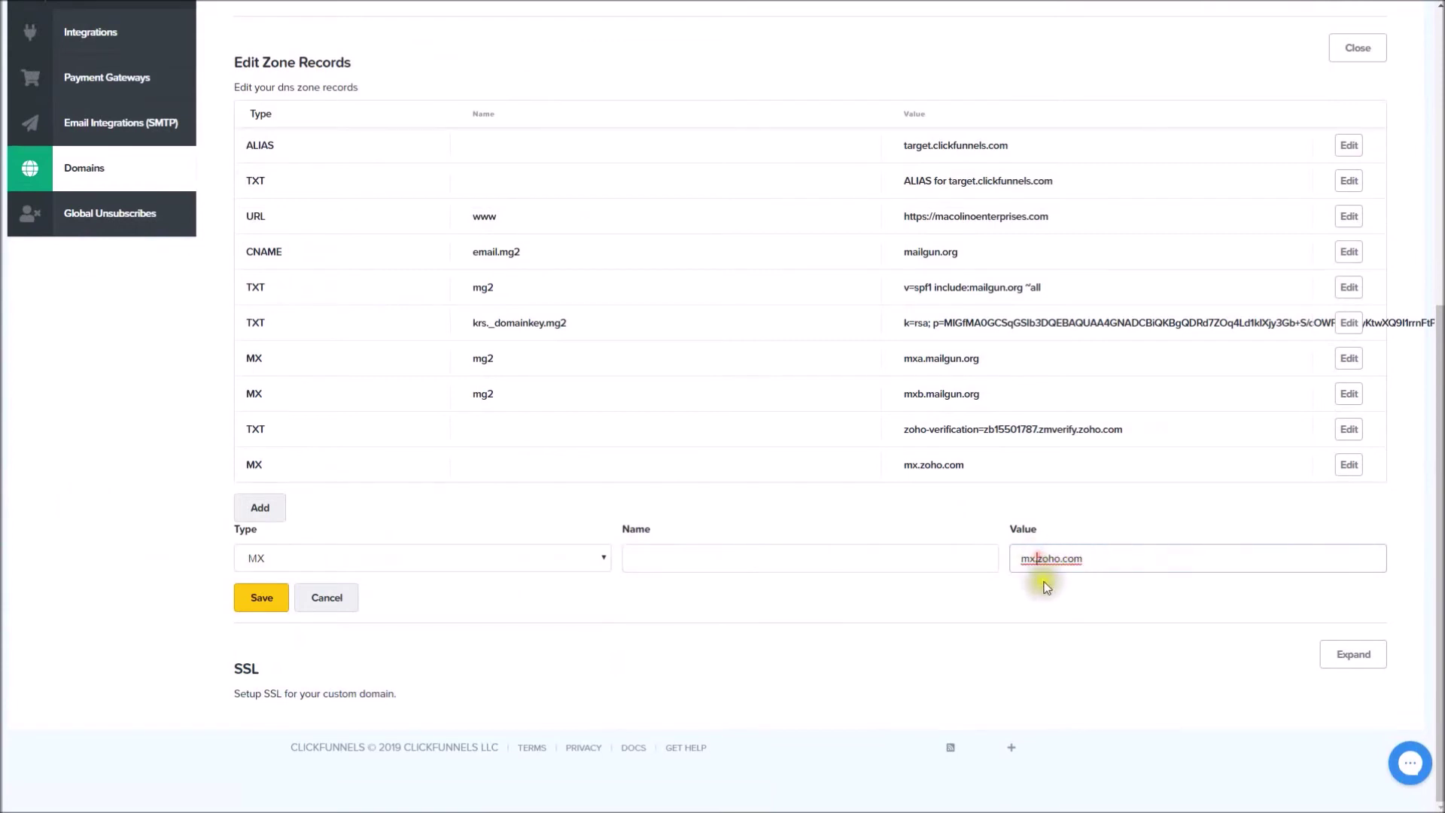
text(2)
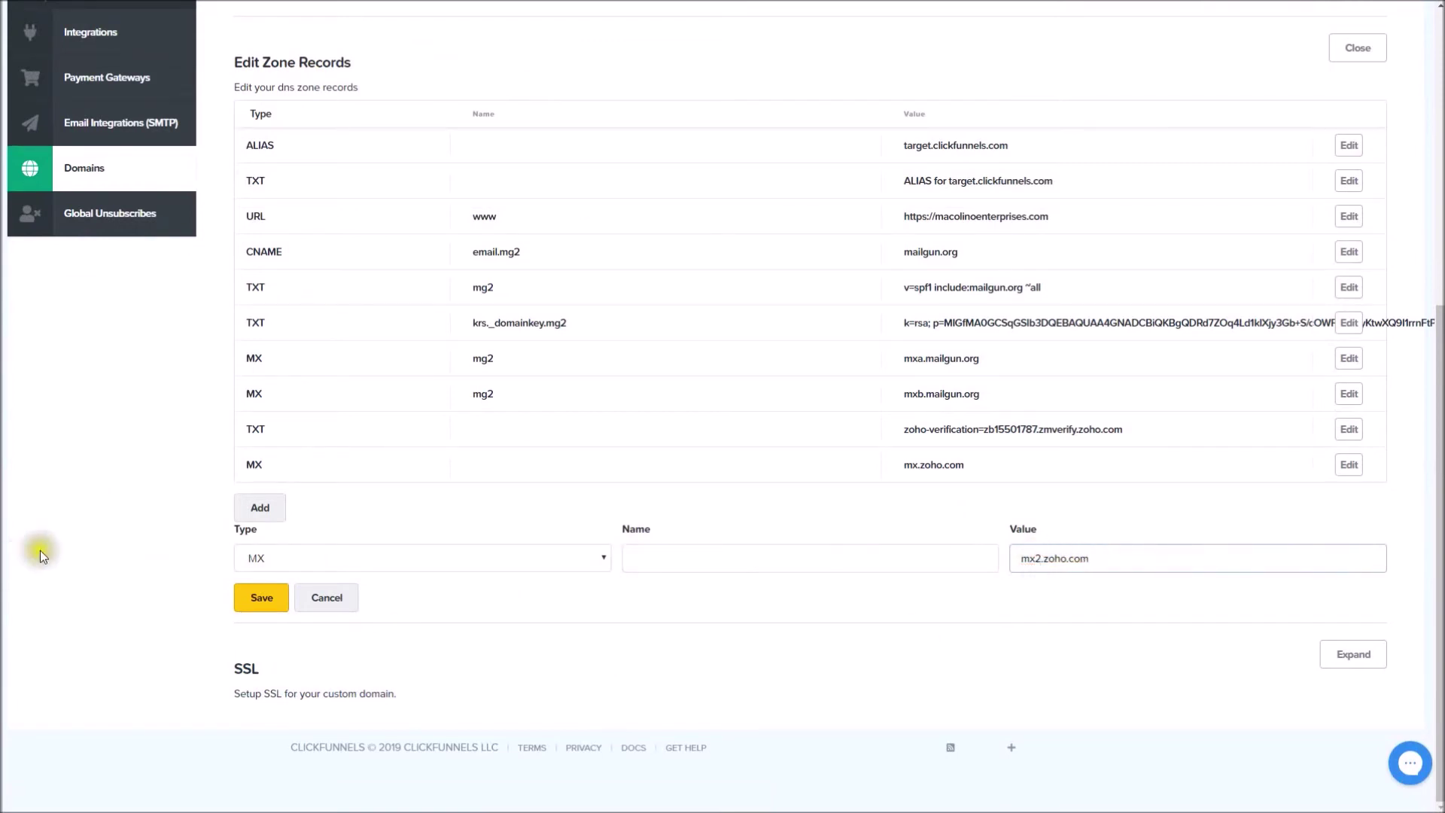
click(245, 597)
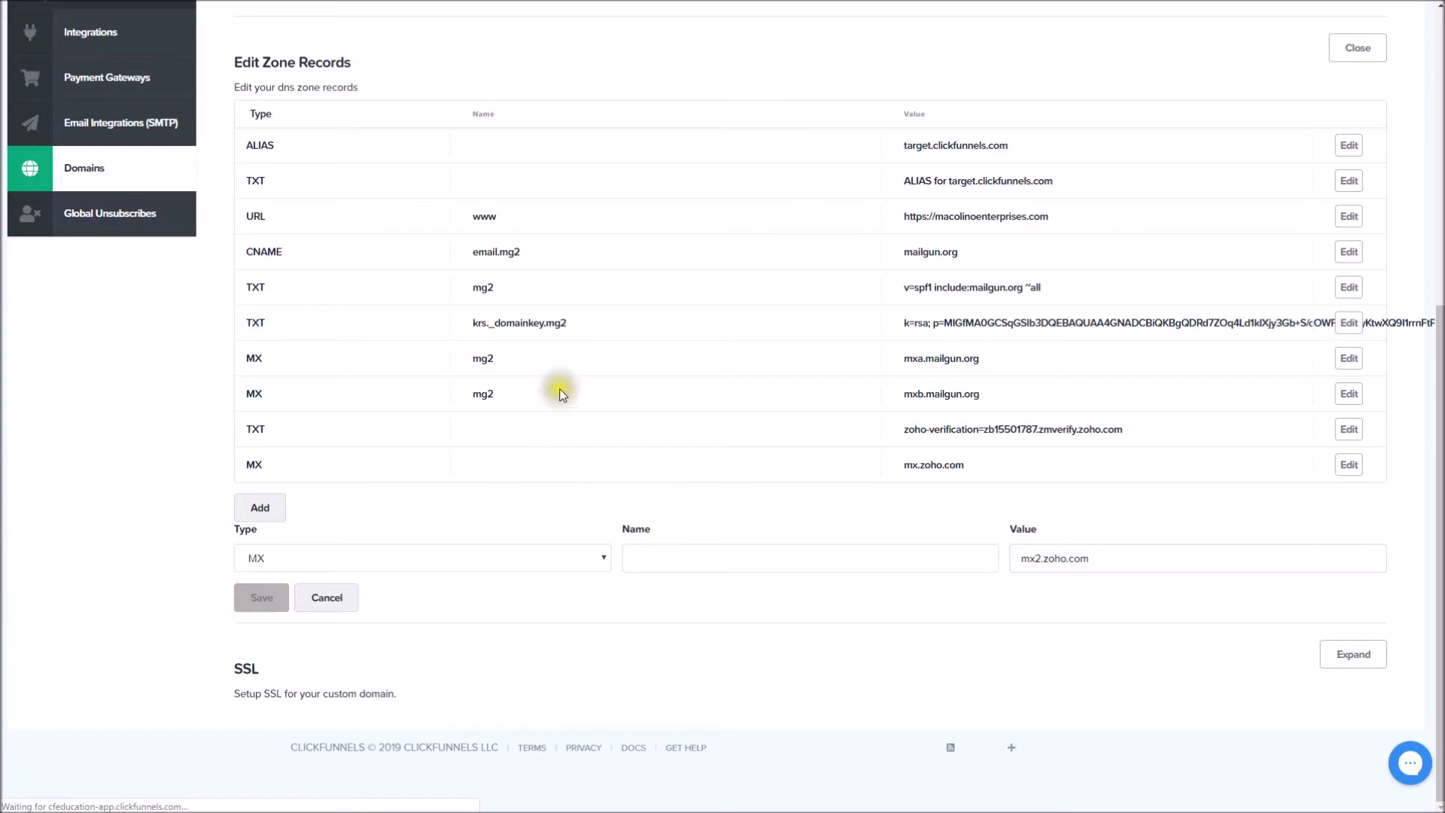
Add and save a third MX record pointing to mx3.zoho.com.
click(1364, 536)
scroll(549, 555, down, 7)
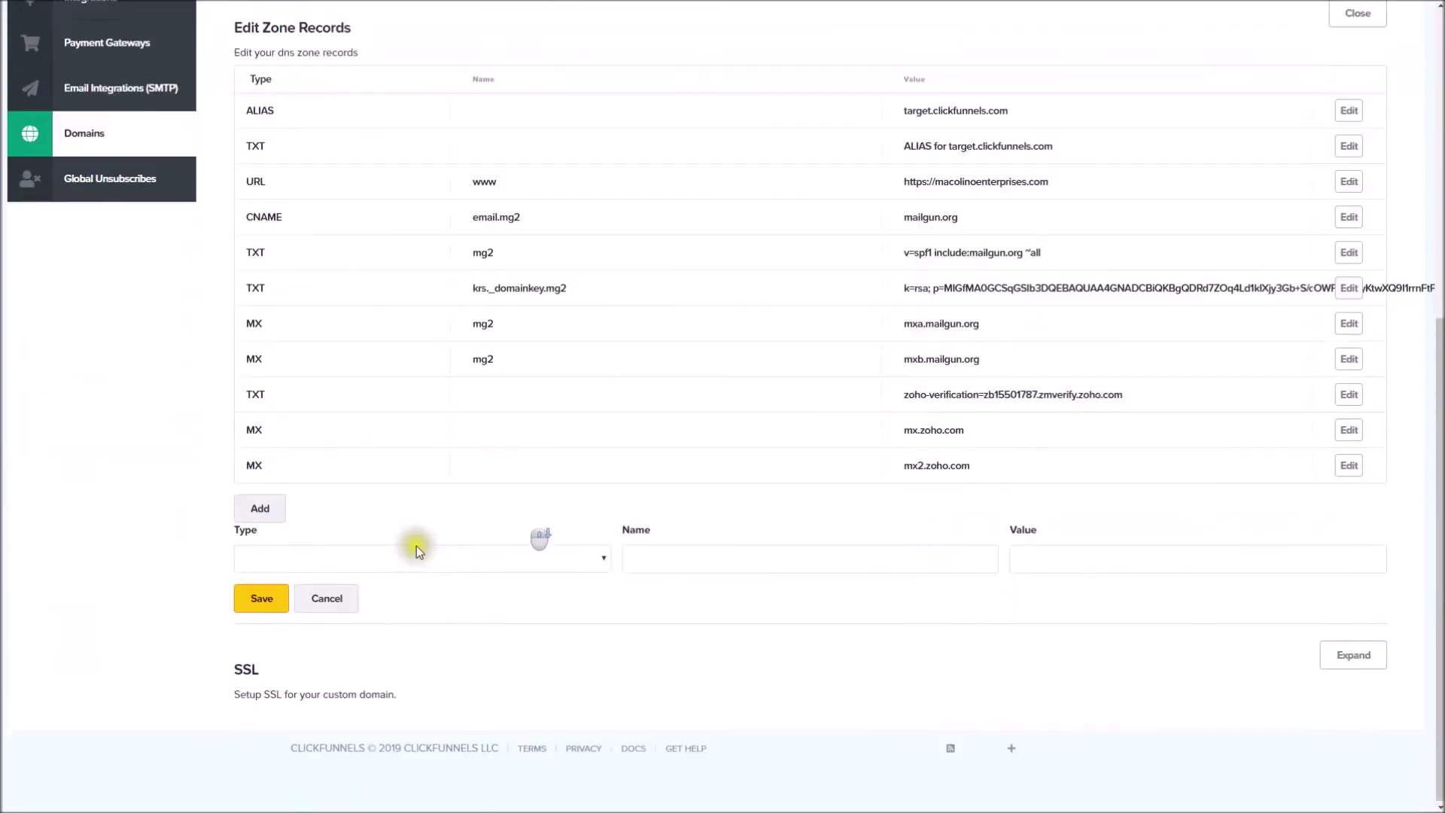
click(320, 558)
click(314, 633)
click(1086, 558)
click(1054, 586)
click(1035, 559)
text(3.zoho.com)
click(263, 599)
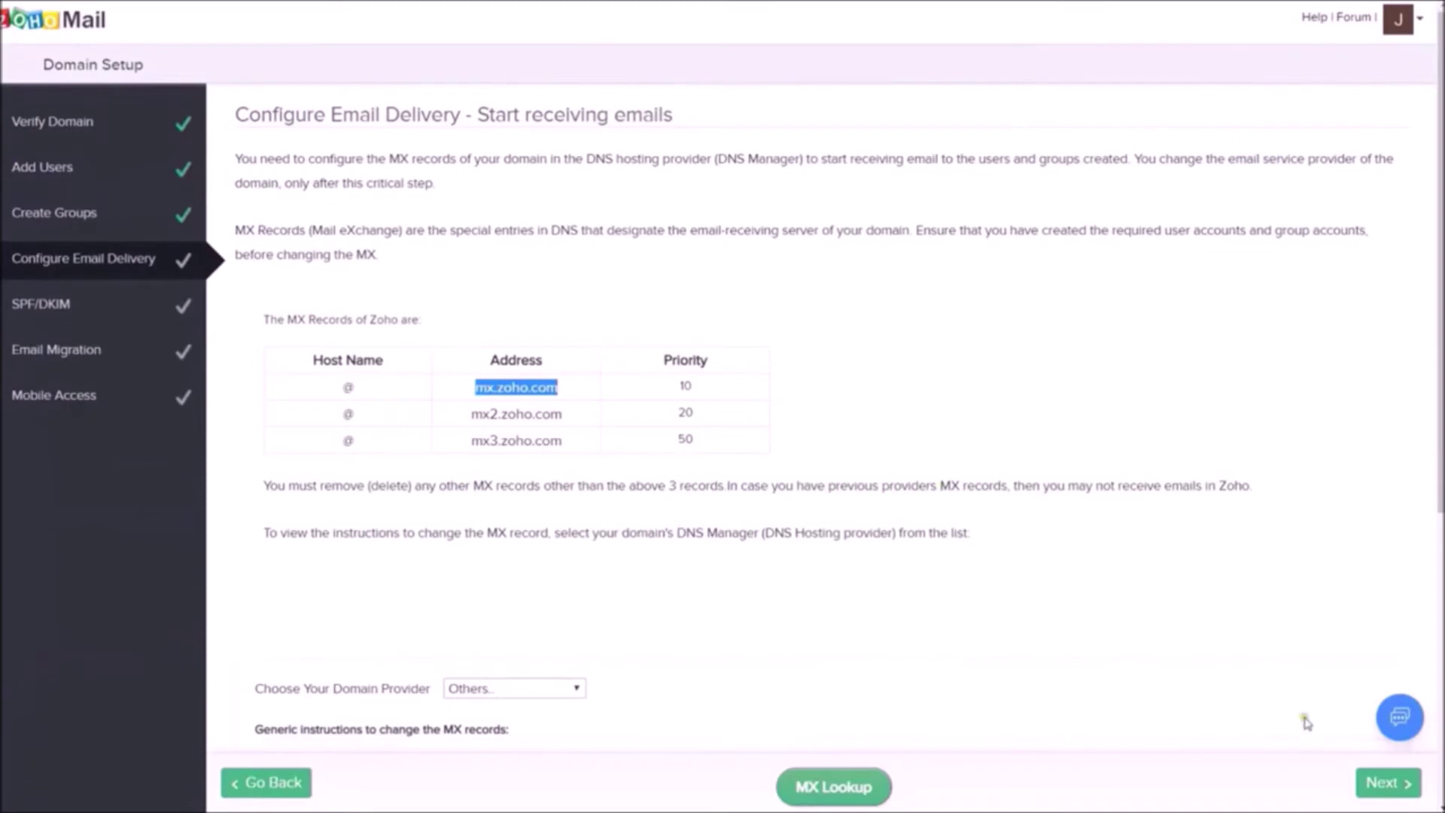
Go to the SPF/DKIM step and select the SPF value v=spf1 include:zoho.com ~all.
click(1399, 787)
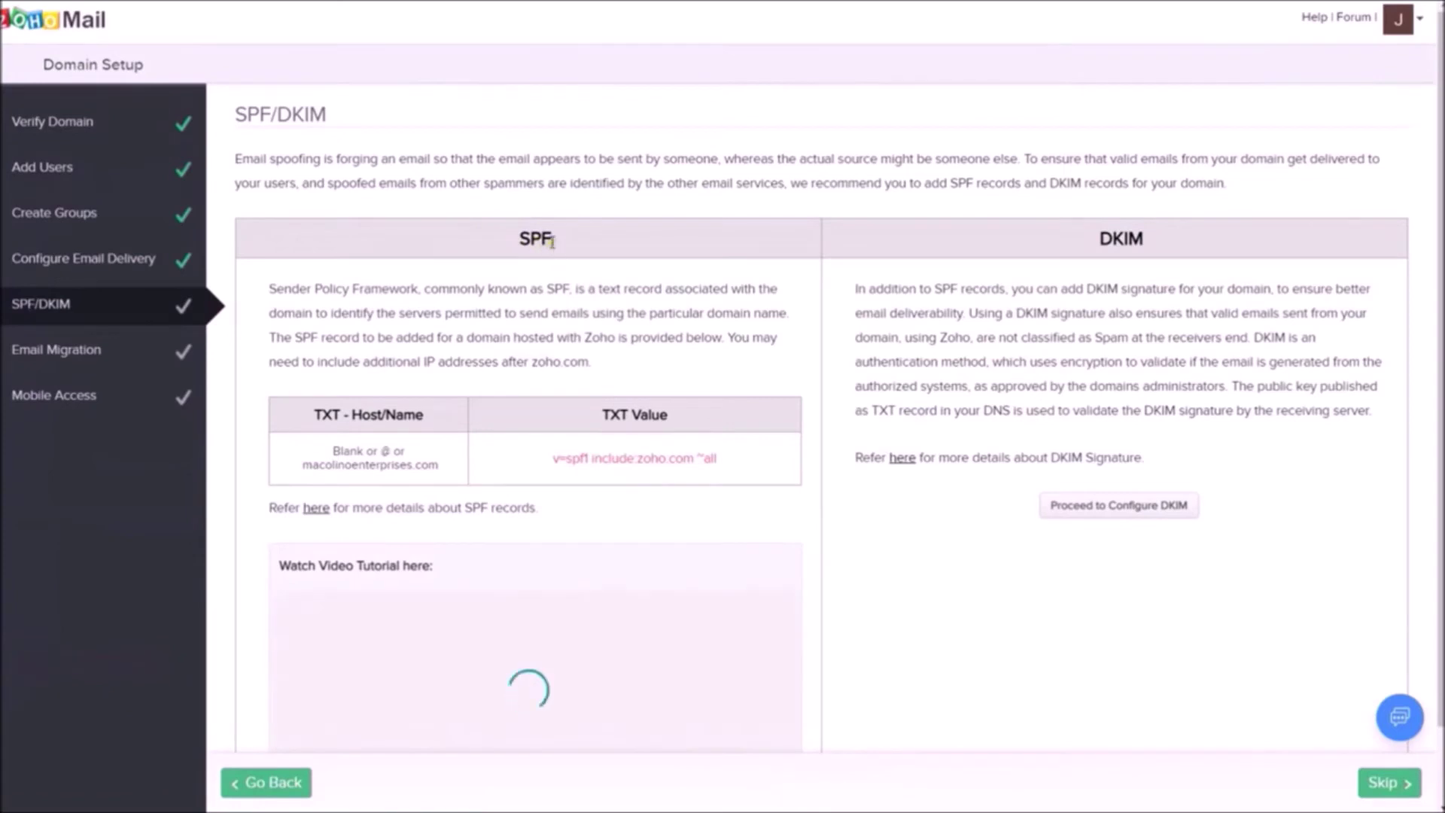
scroll(1143, 343, down, 1)
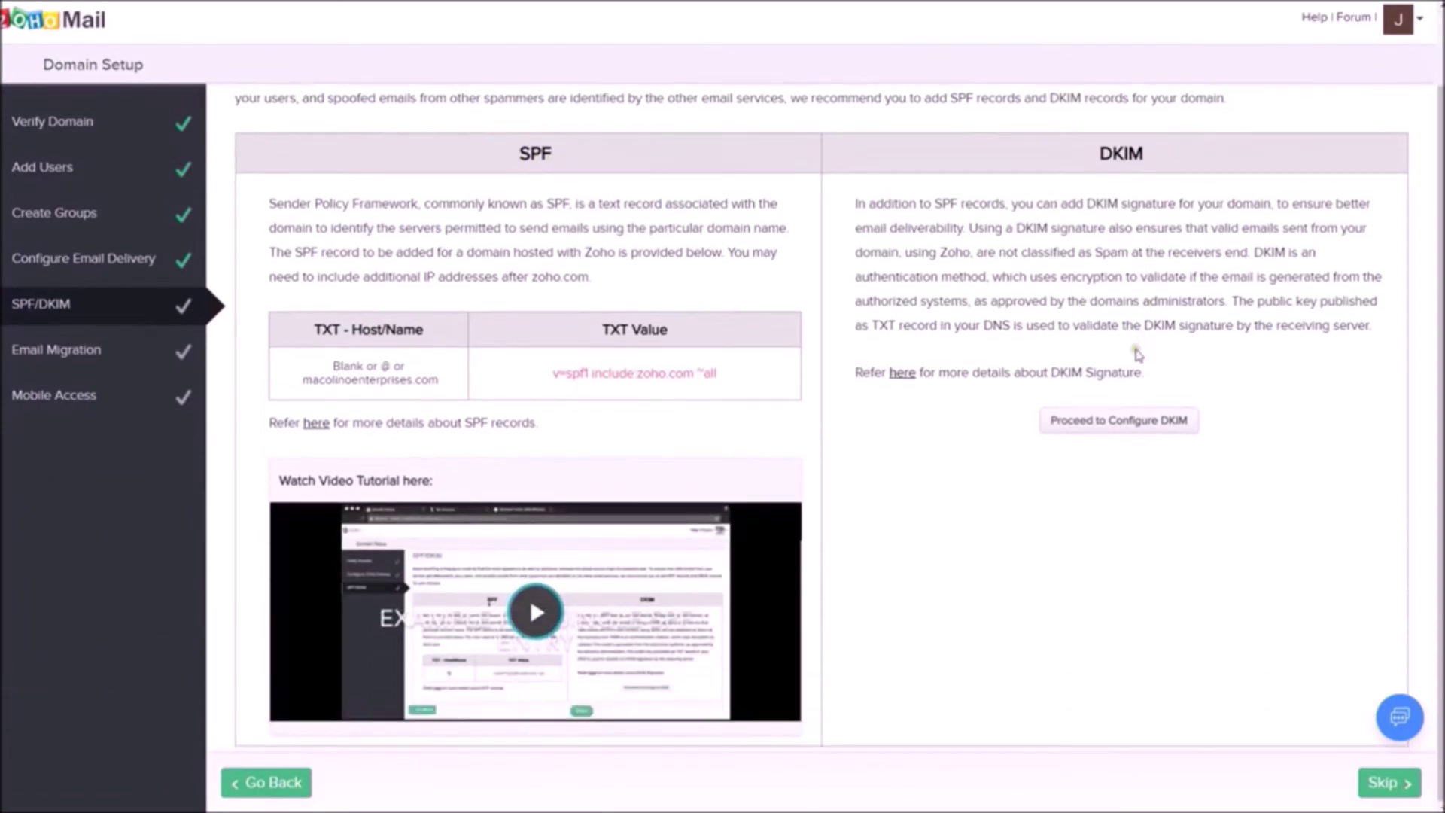
scroll(495, 186, up, 1)
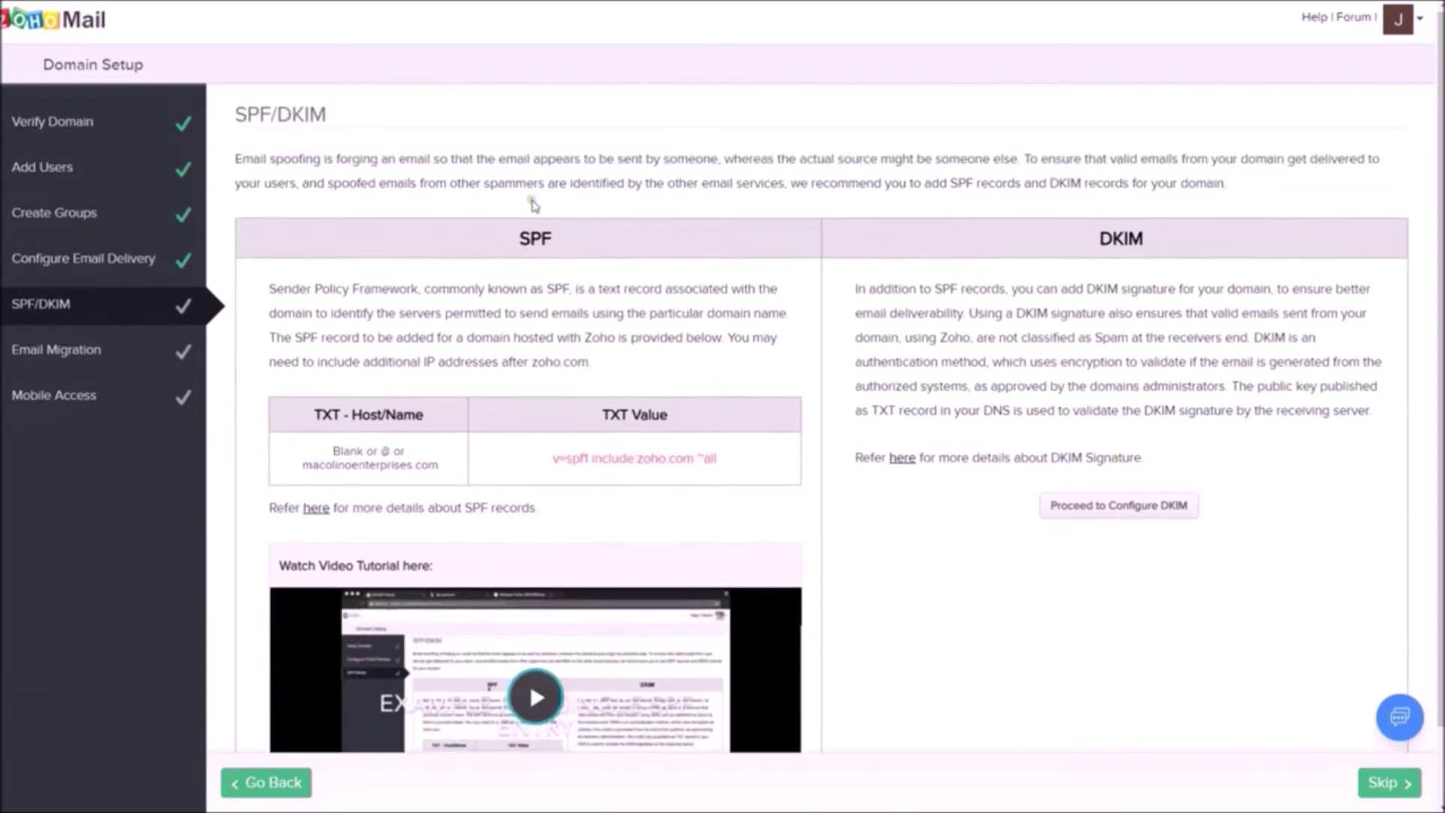
drag(754, 465, 556, 476)
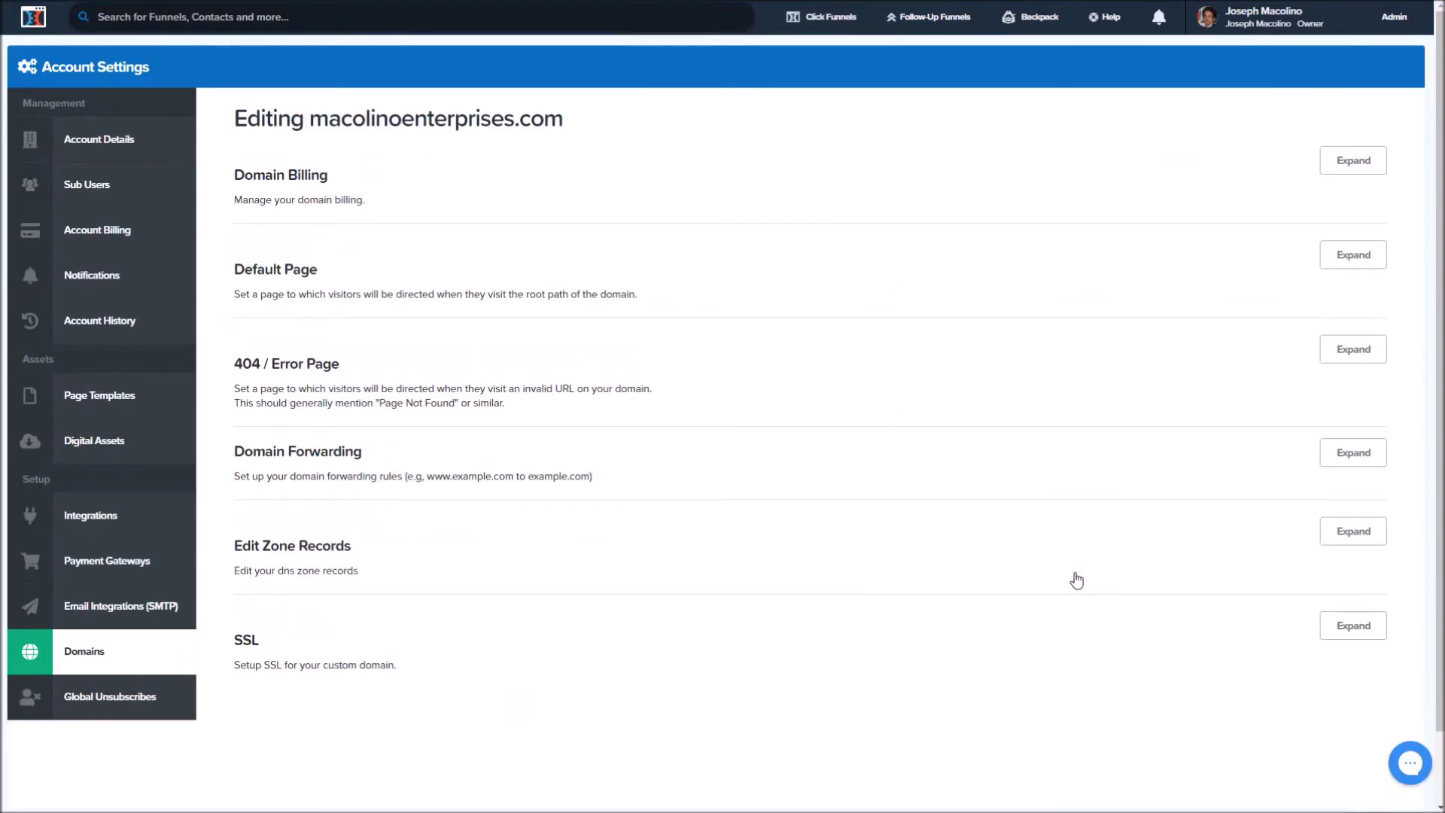
Add and save a TXT zone record containing v=spf1 include:zoho.com ~all.
click(1353, 532)
scroll(617, 427, down, 7)
click(490, 558)
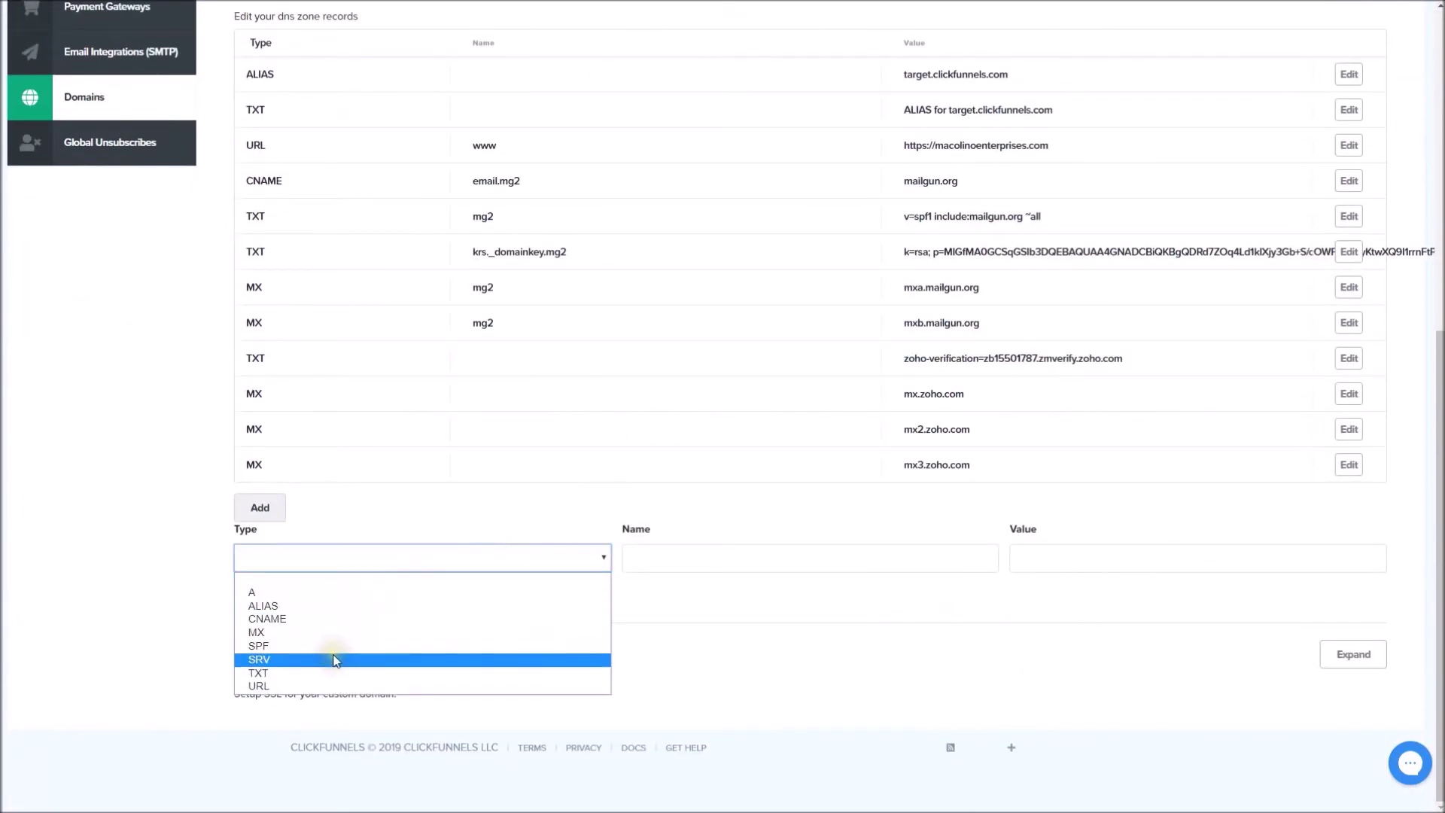
click(306, 677)
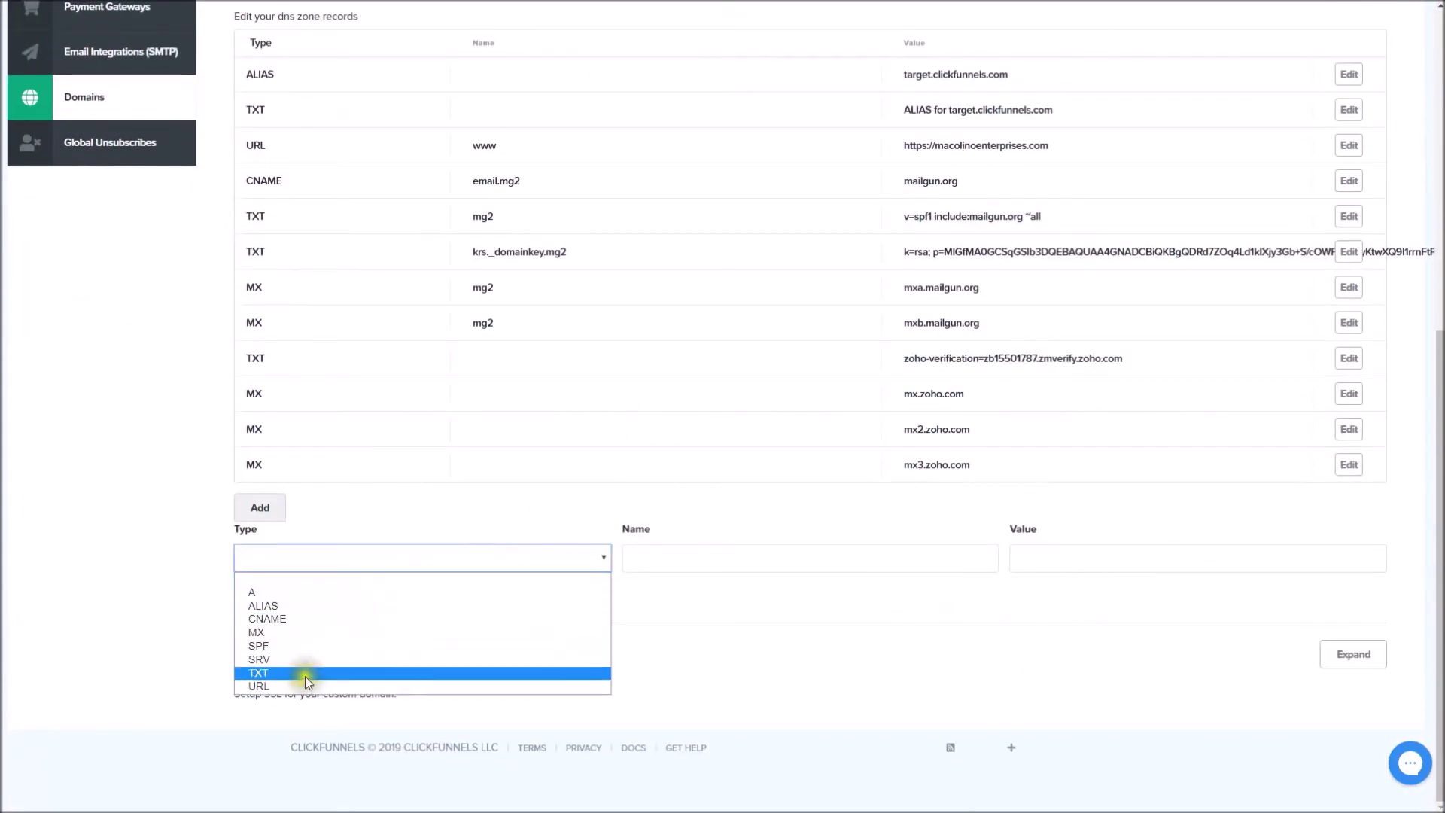
click(258, 672)
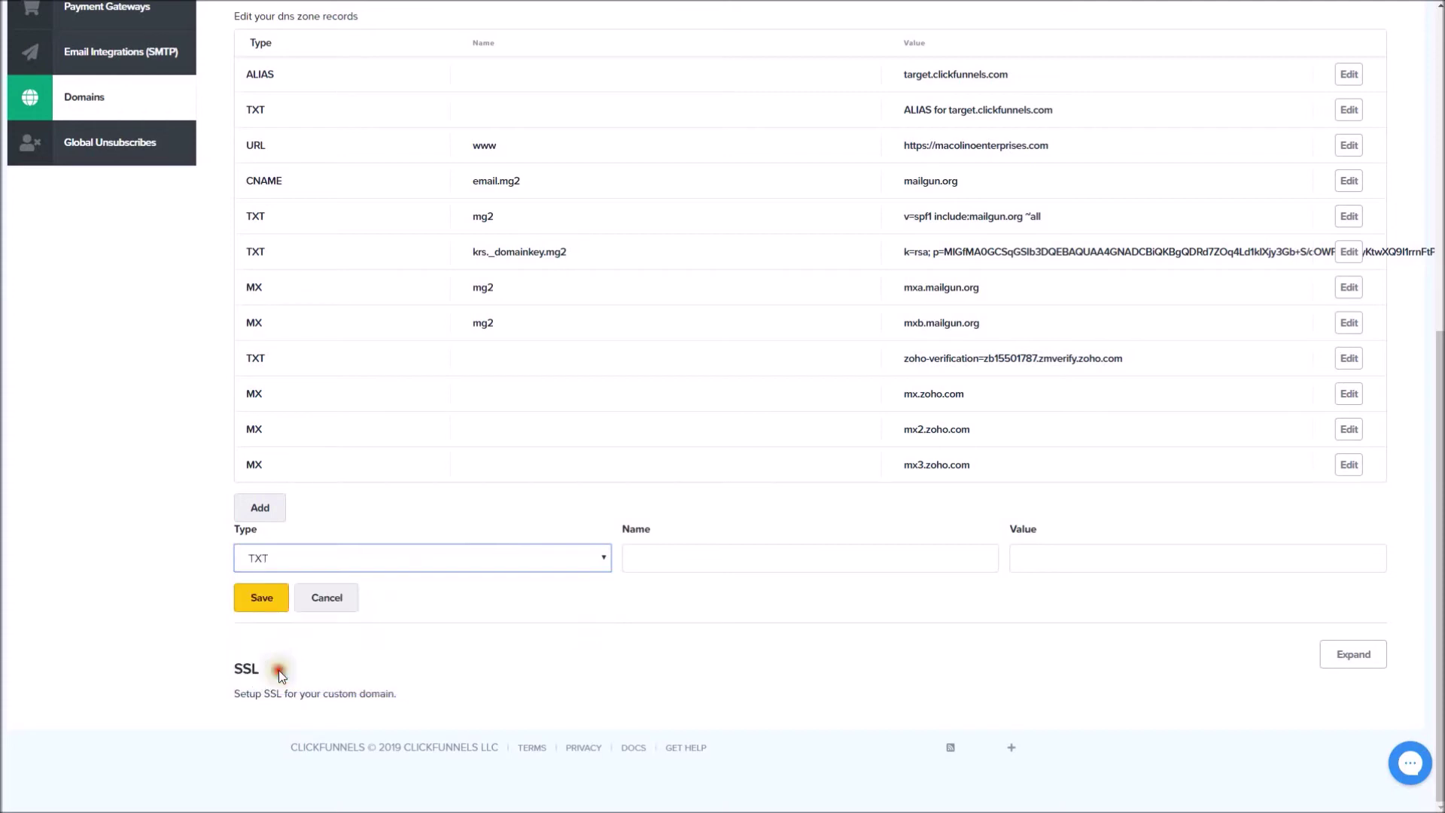
click(1068, 558)
text(v=spf1 includezoho.com~all)
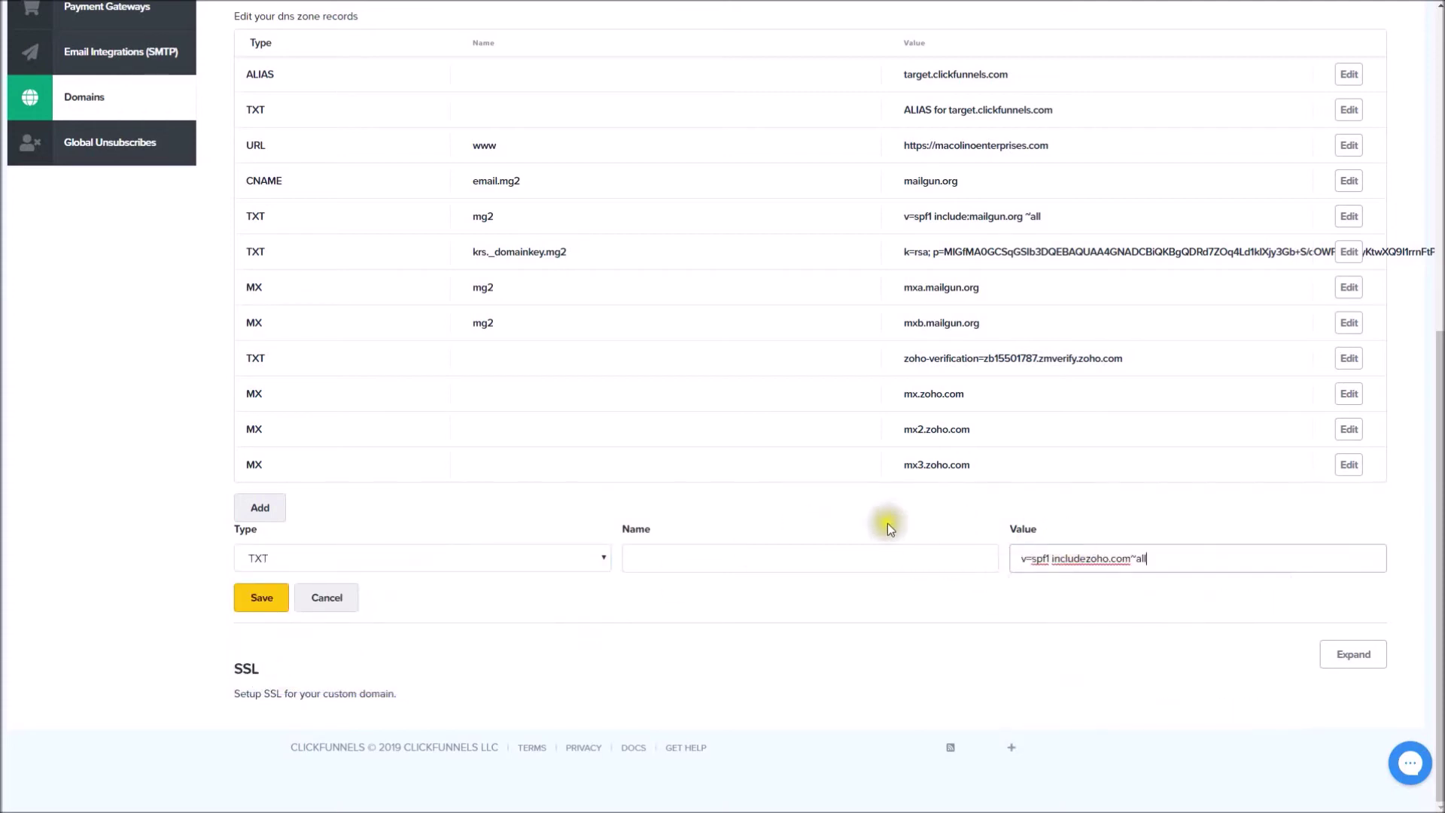
drag(1032, 559, 1148, 562)
click(1169, 558)
click(273, 597)
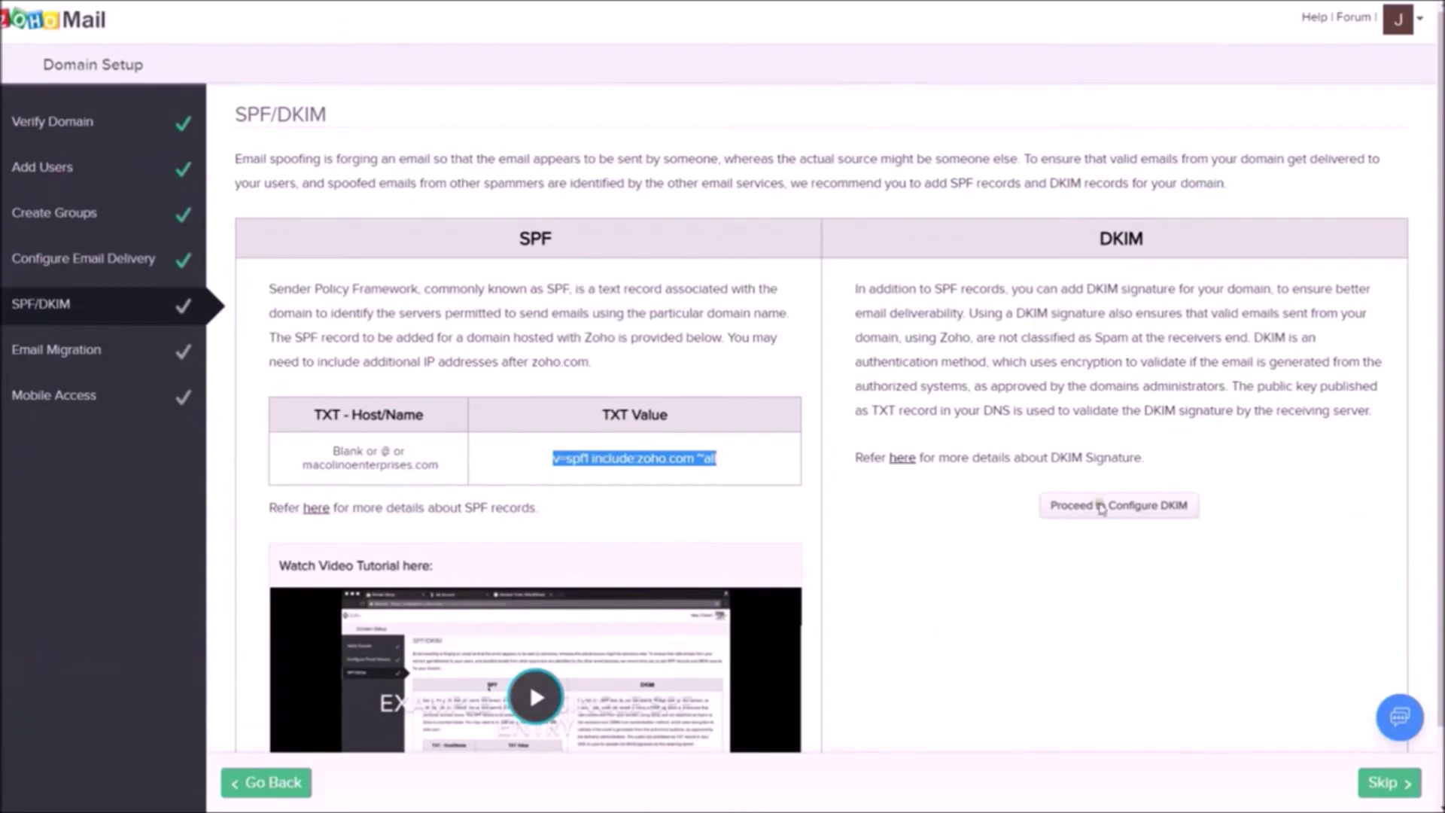
Add and save a DKIM selector named 'selector' for macolinoenterprises.com.
click(1119, 506)
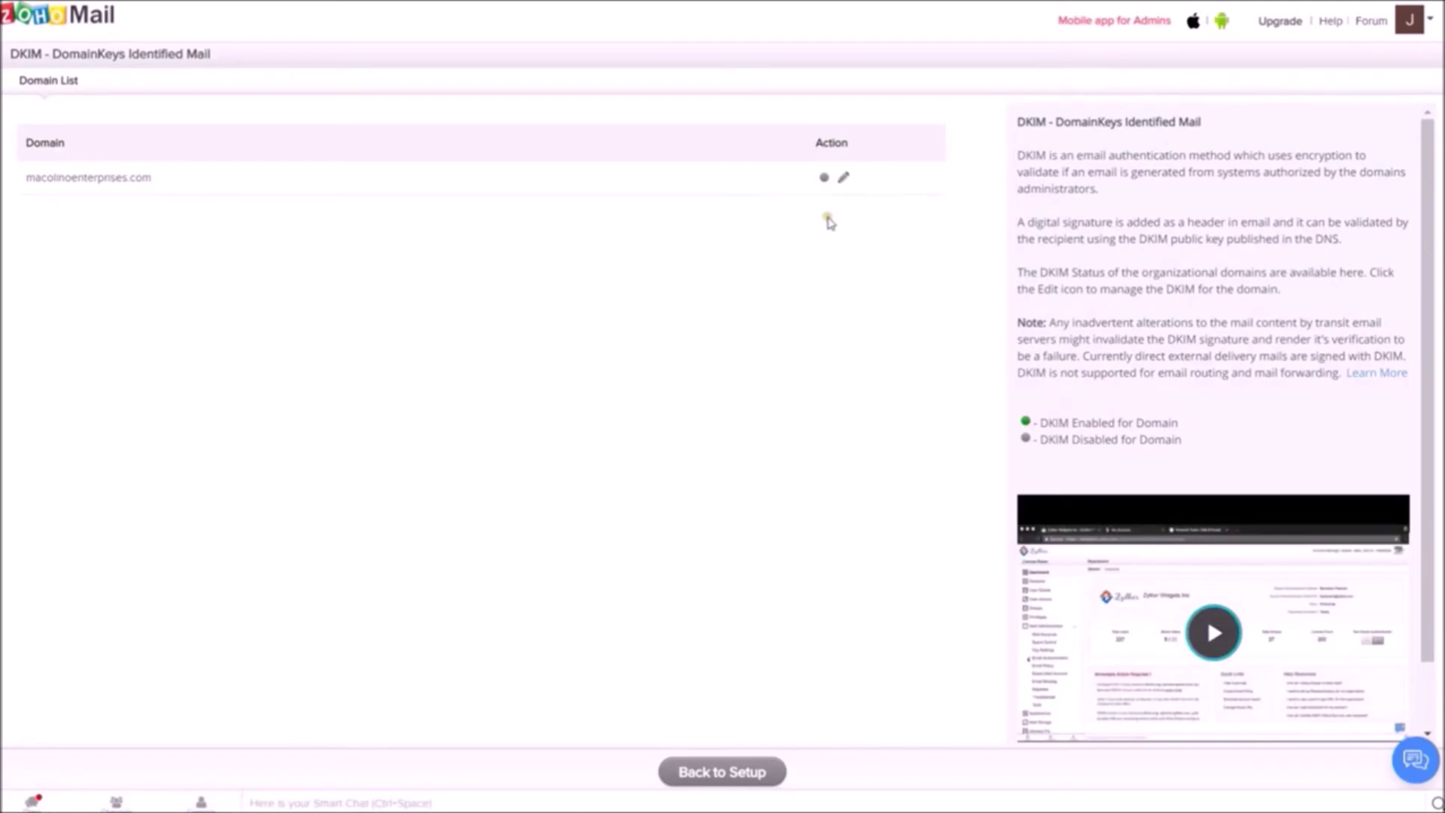
click(843, 178)
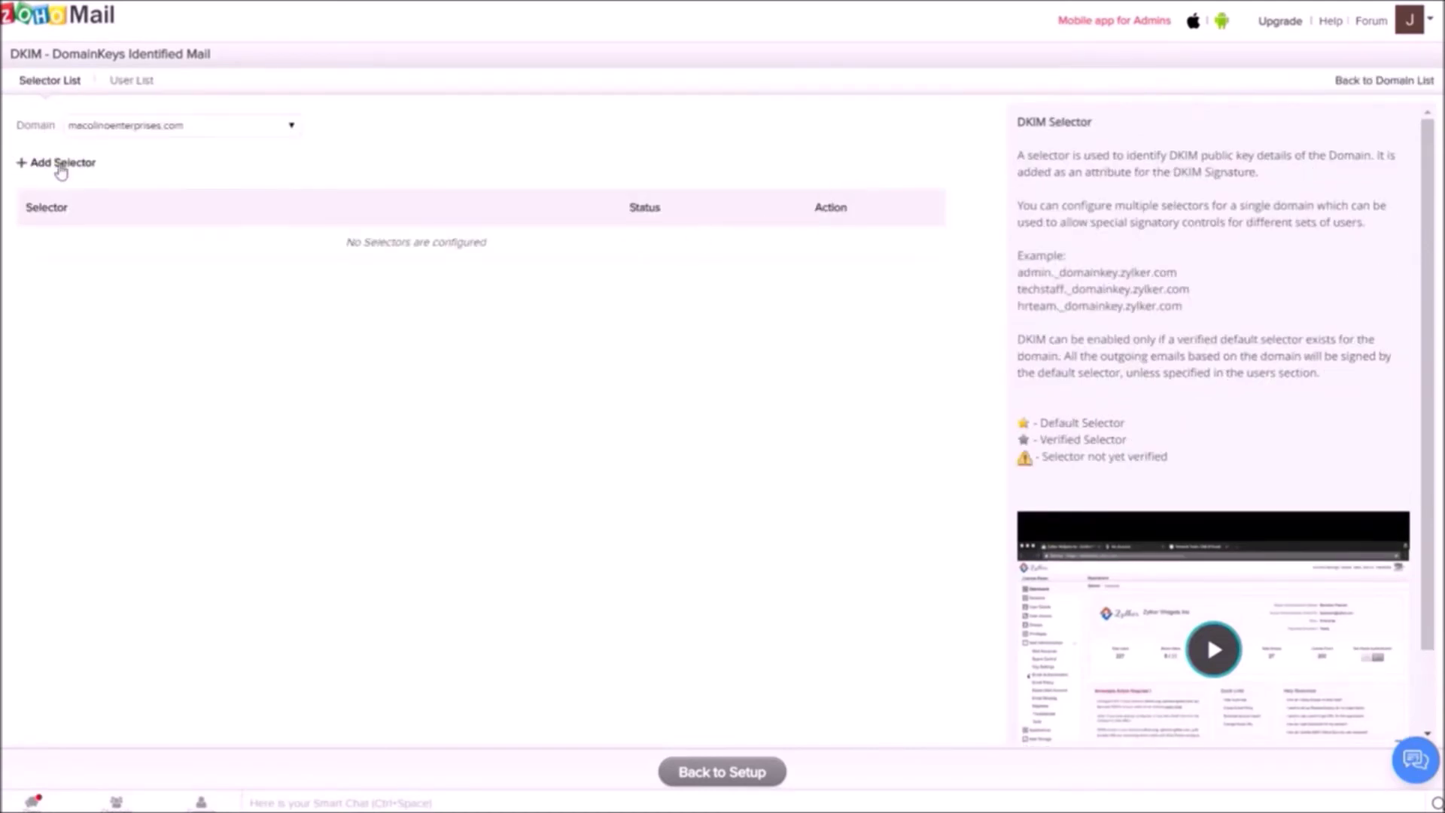
click(23, 165)
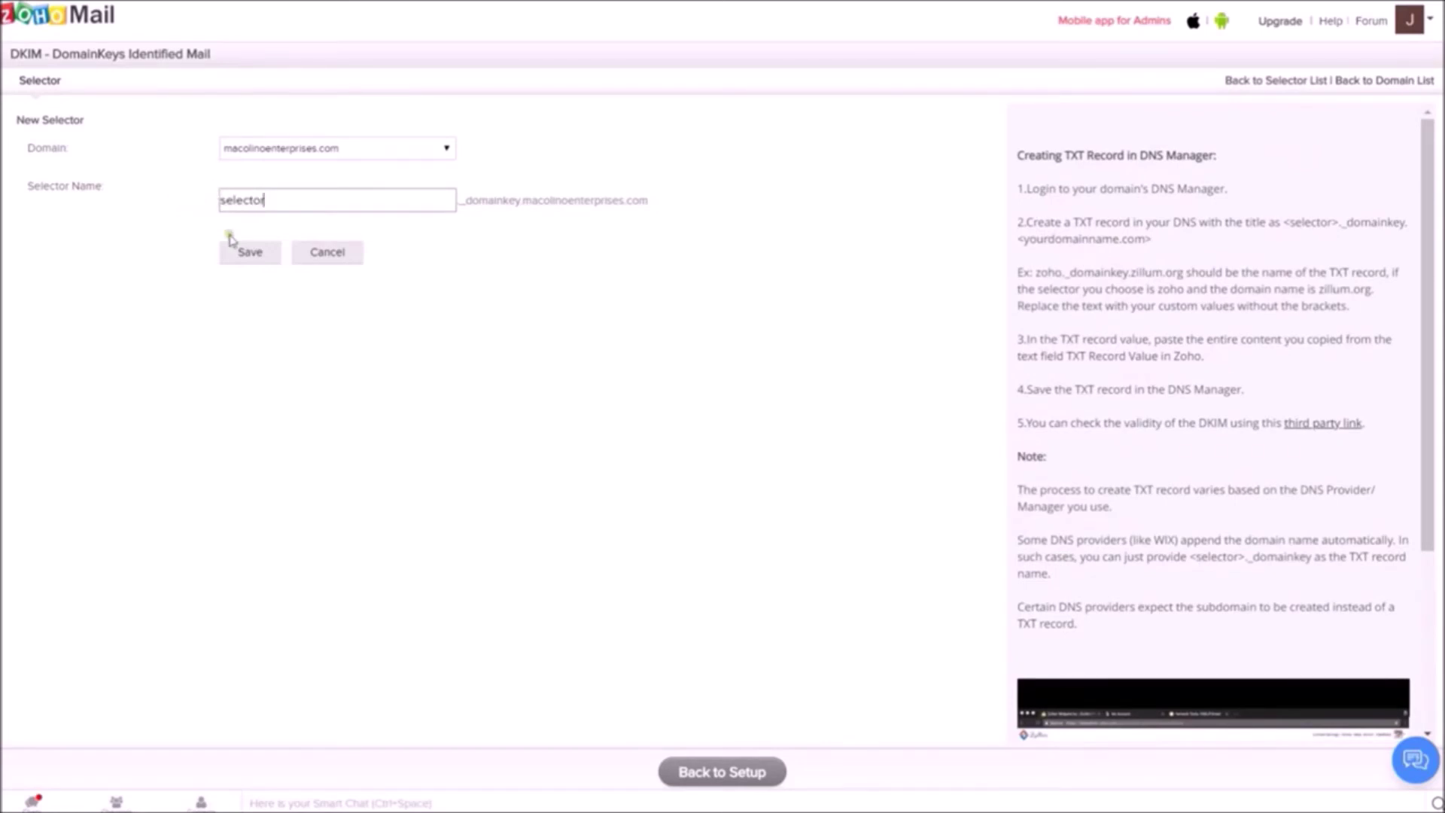
click(250, 254)
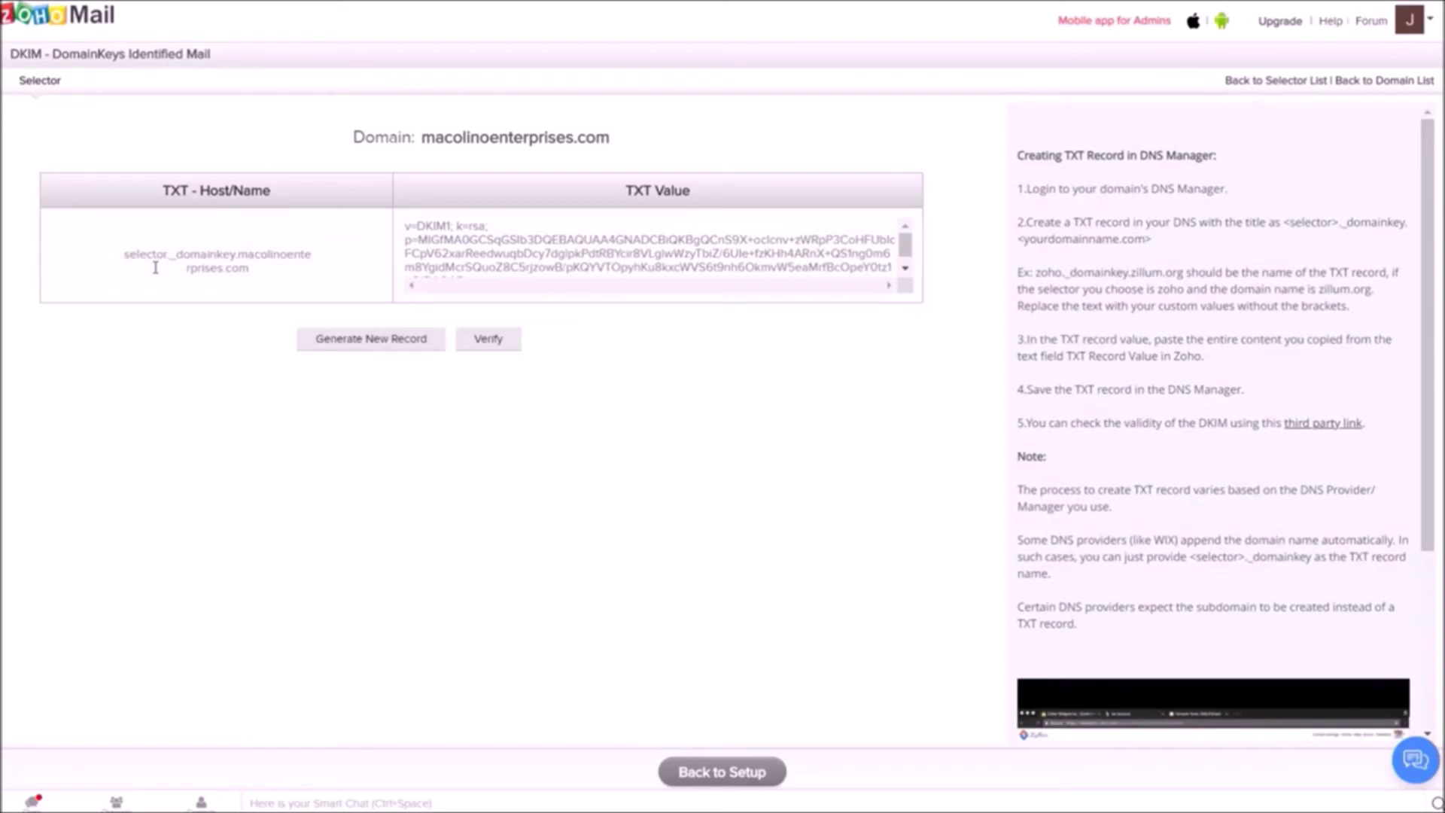
Copy the DKIM host name part selector._domainkey.
drag(237, 254, 260, 279)
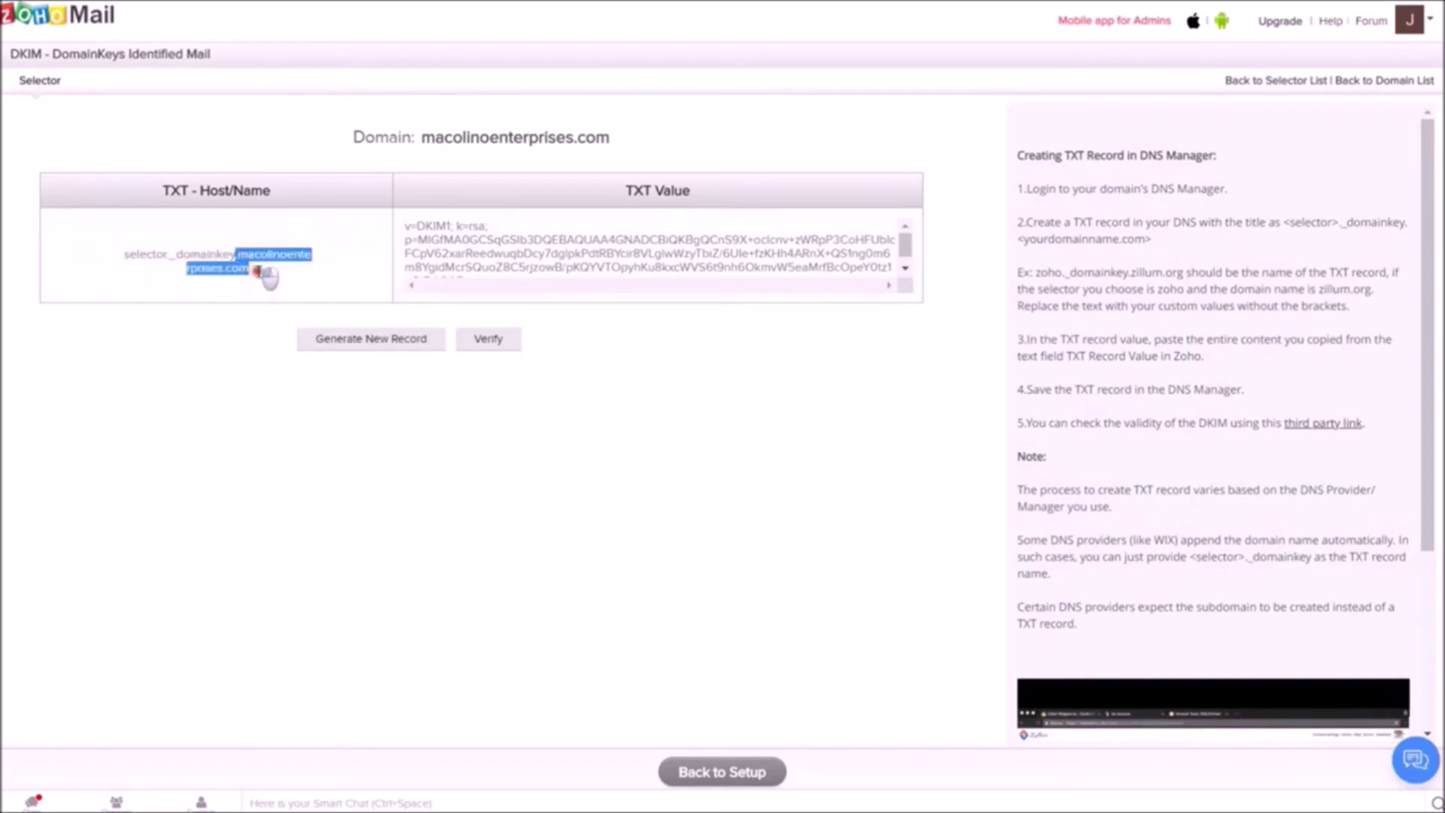
click(257, 265)
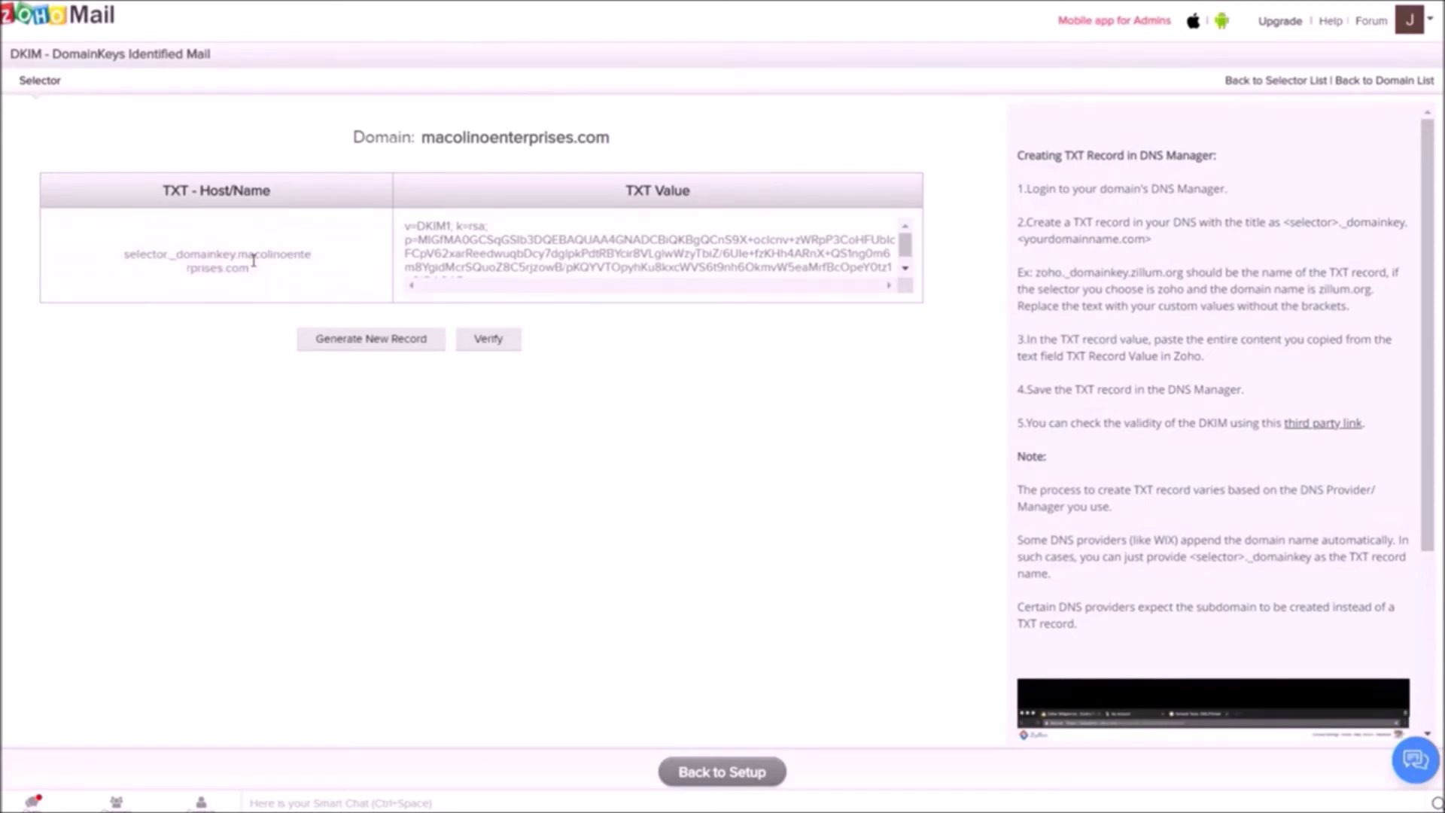
drag(233, 260, 103, 252)
right_click(167, 251)
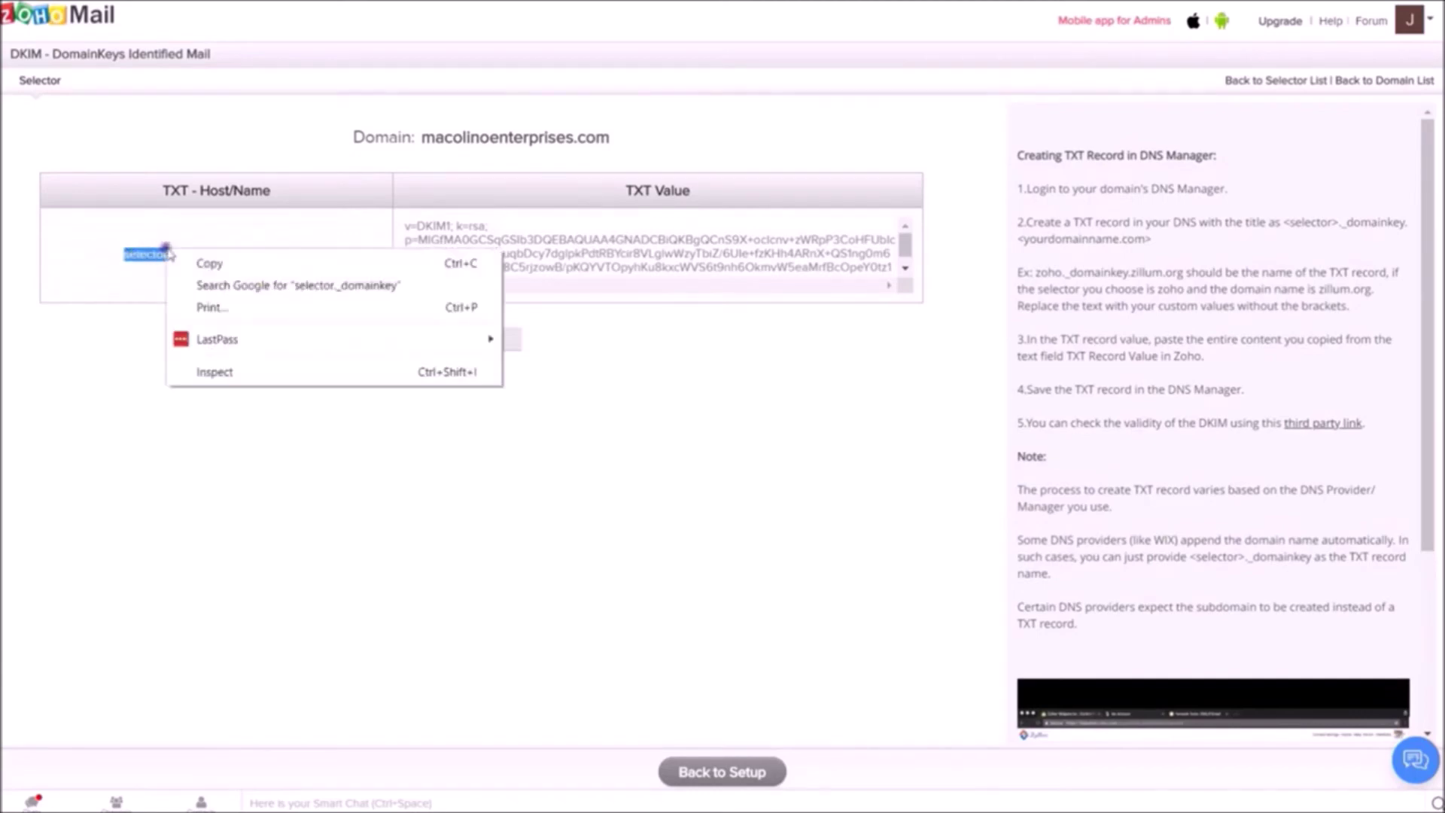
click(193, 269)
triple_click(213, 257)
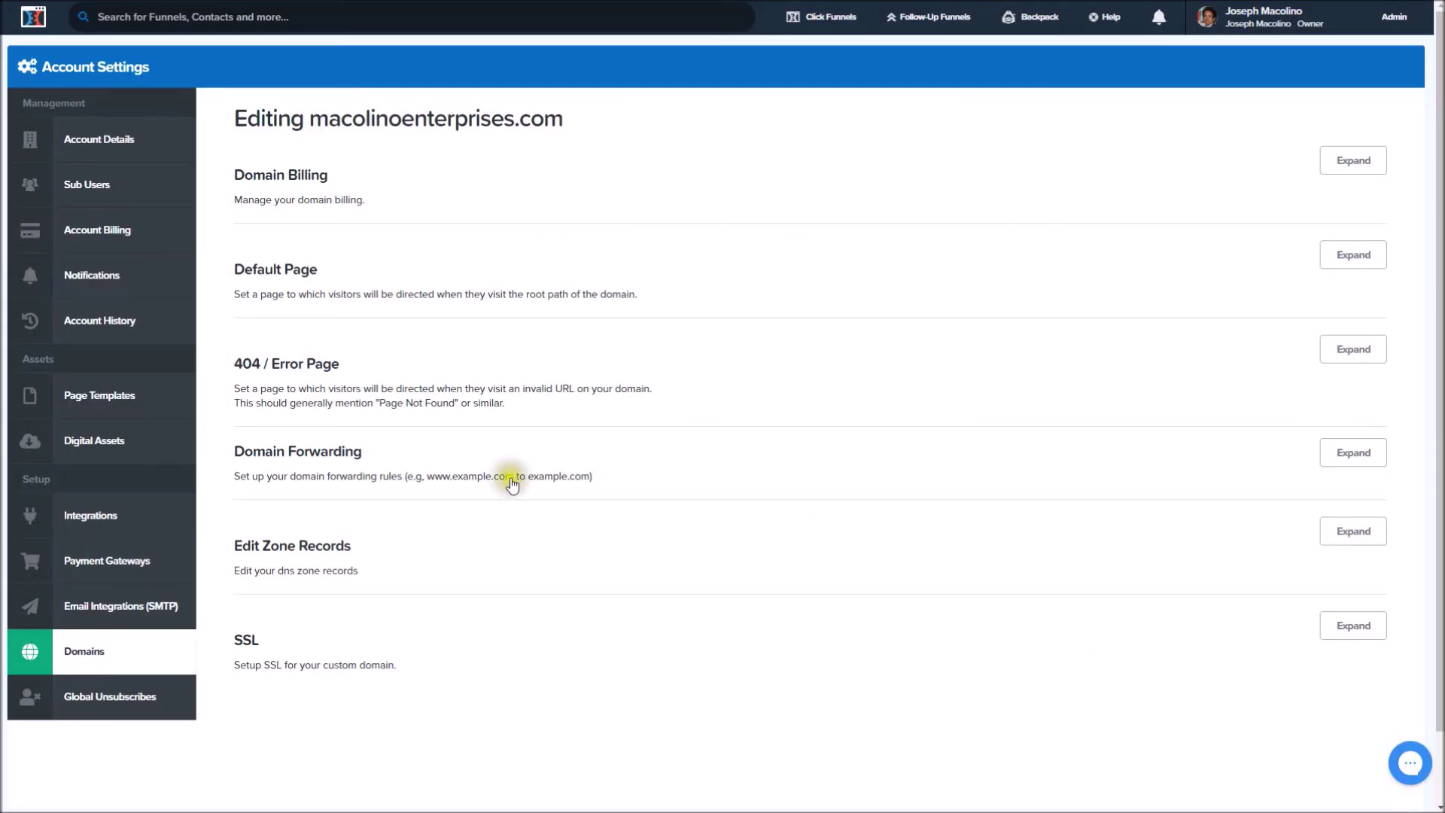
Add a new TXT zone record named selector._domainkey and move to its Value field.
click(1338, 534)
scroll(693, 548, down, 6)
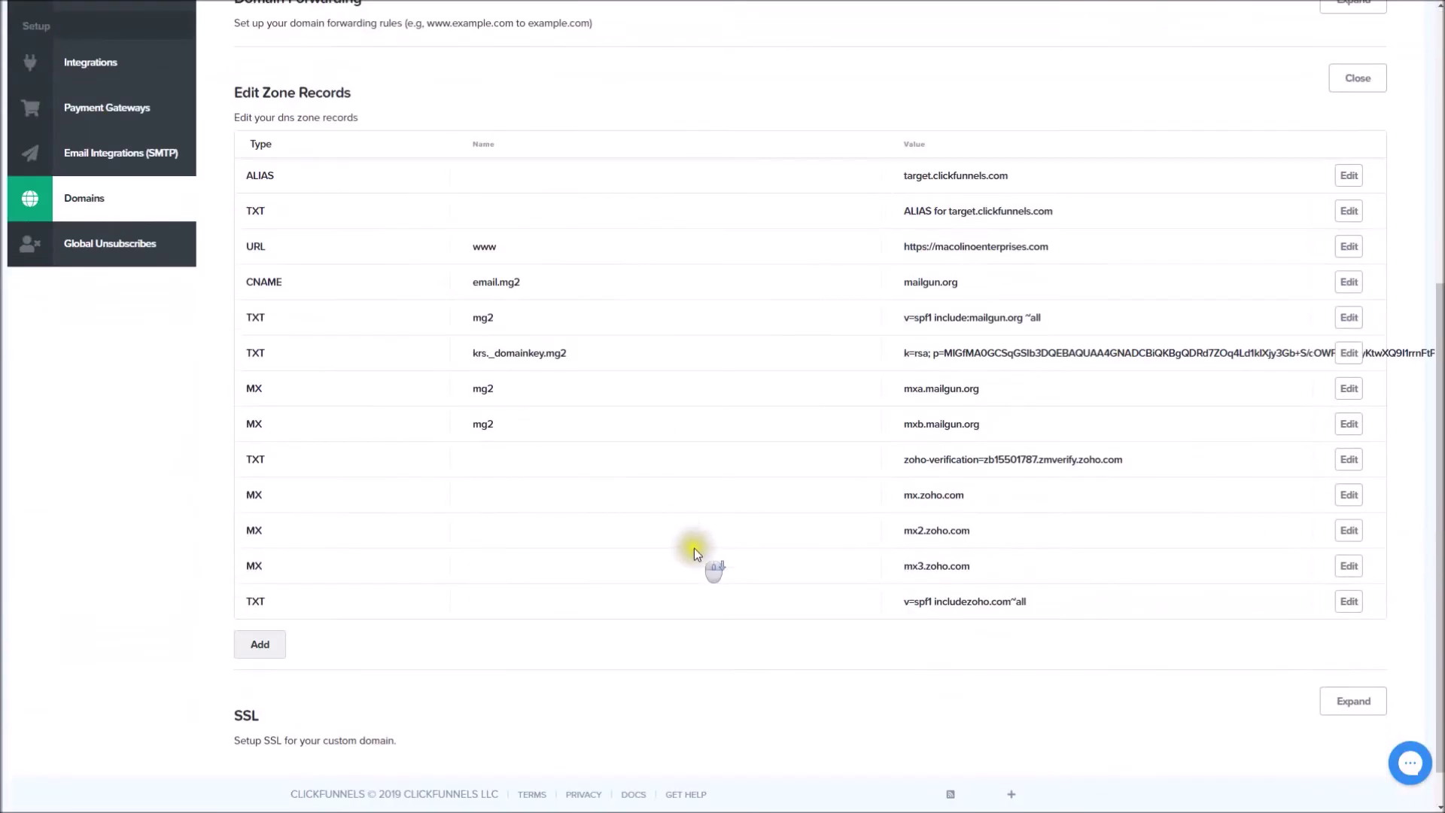
click(258, 598)
click(295, 614)
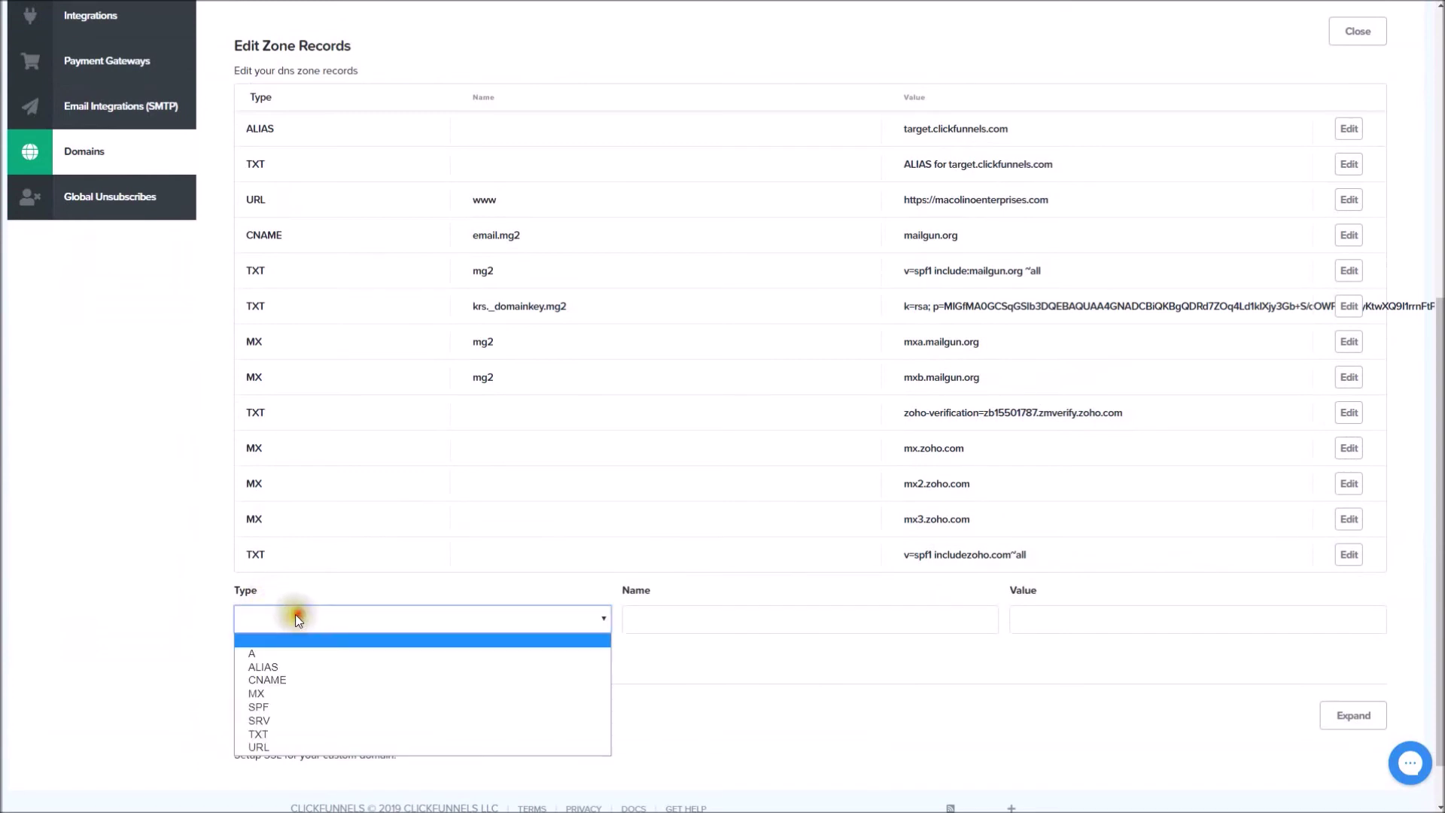
click(267, 732)
click(698, 624)
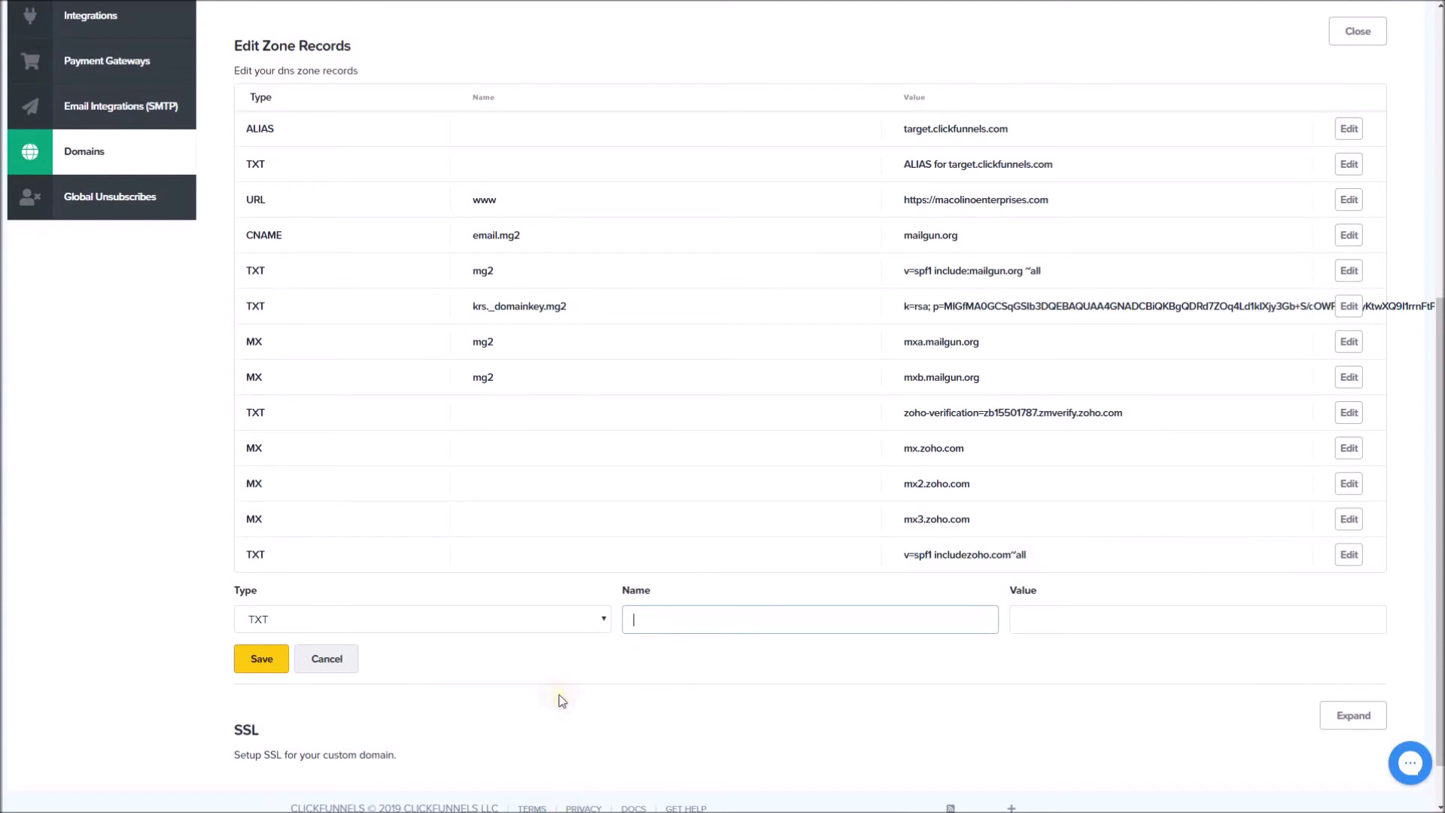
click(673, 761)
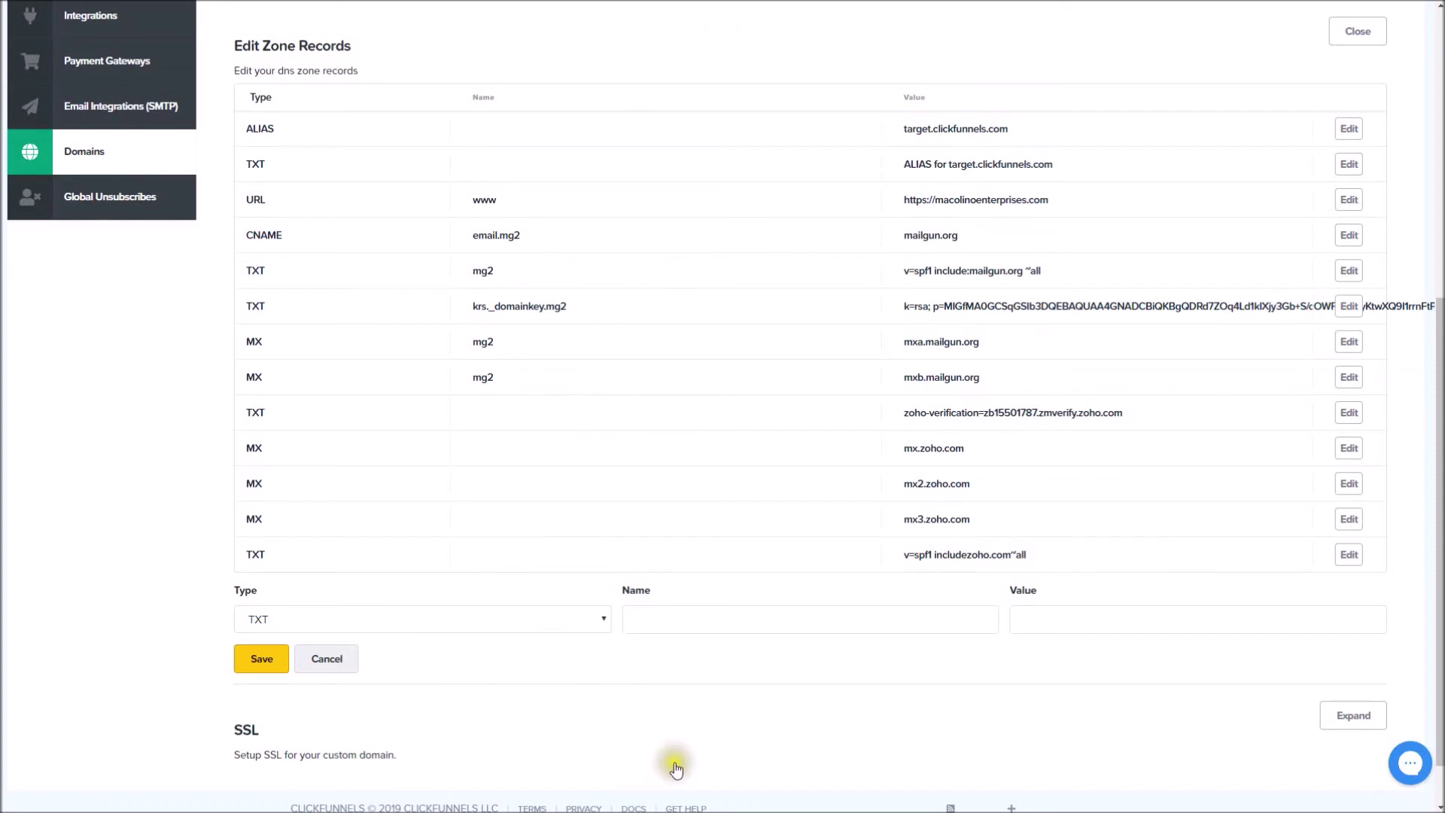
right_click(659, 628)
click(714, 483)
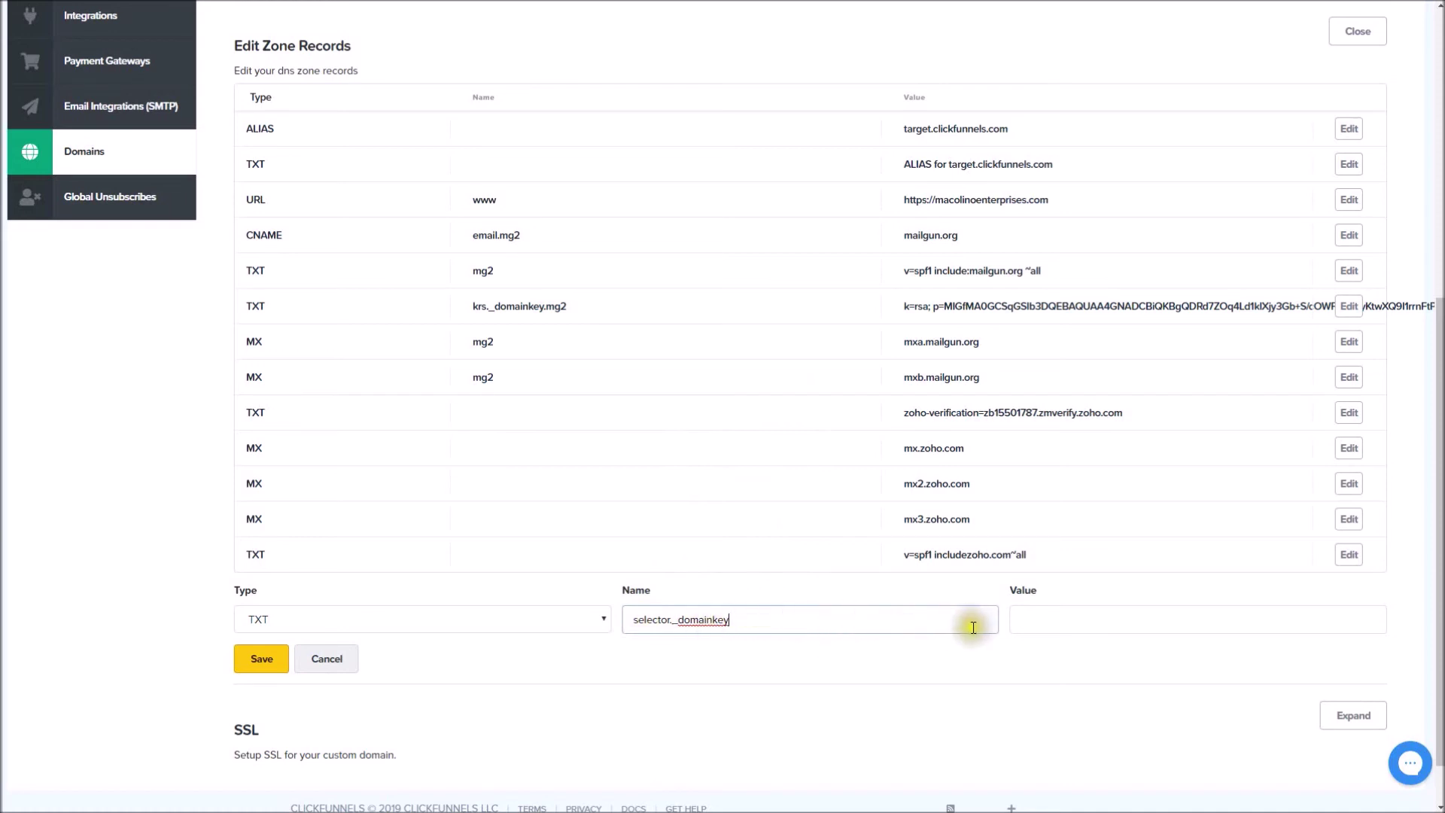
key(Tab)
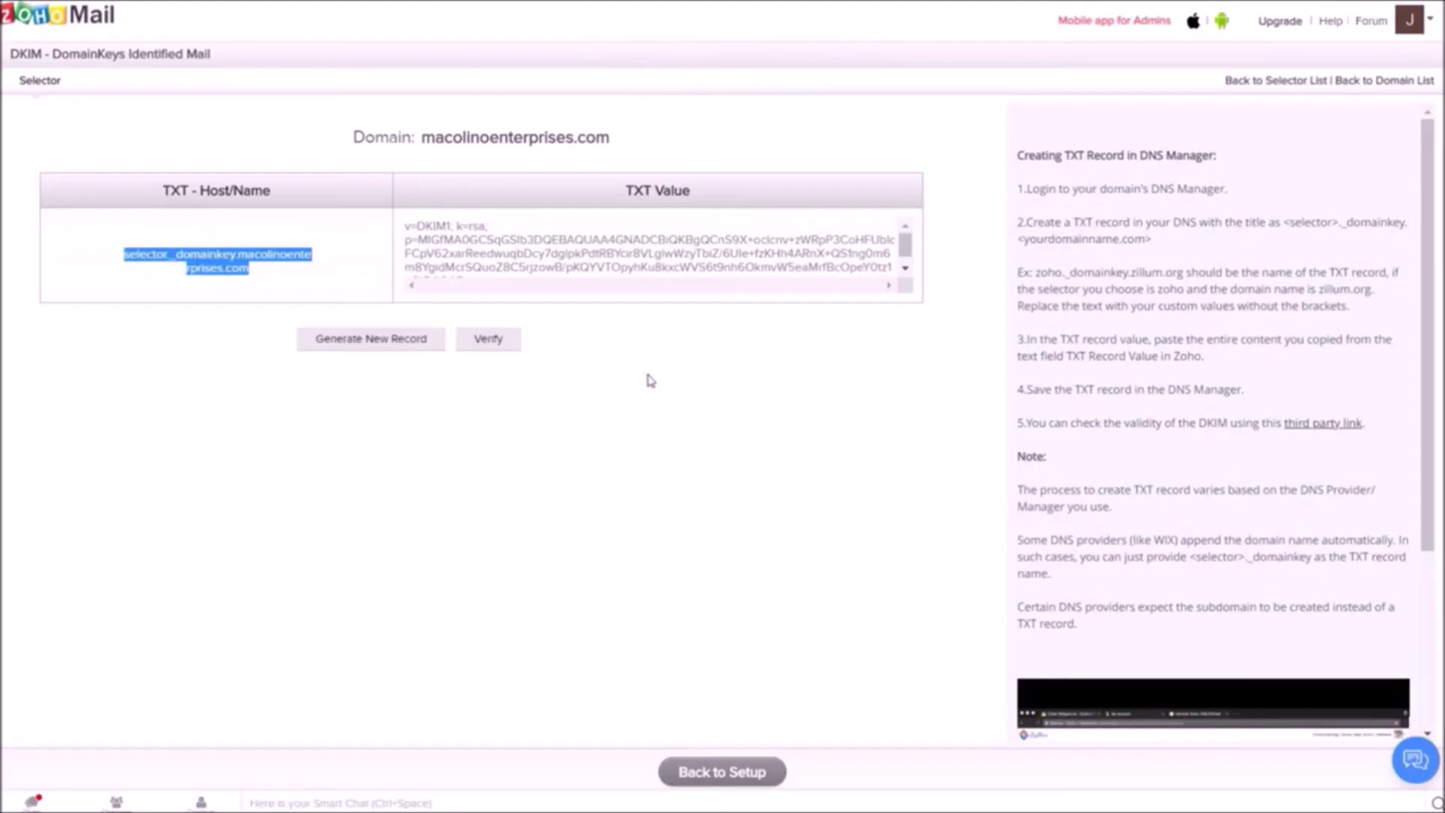
Copy the full DKIM TXT value shown in Zoho Mail to the clipboard.
scroll(553, 241, down, 1)
click(487, 263)
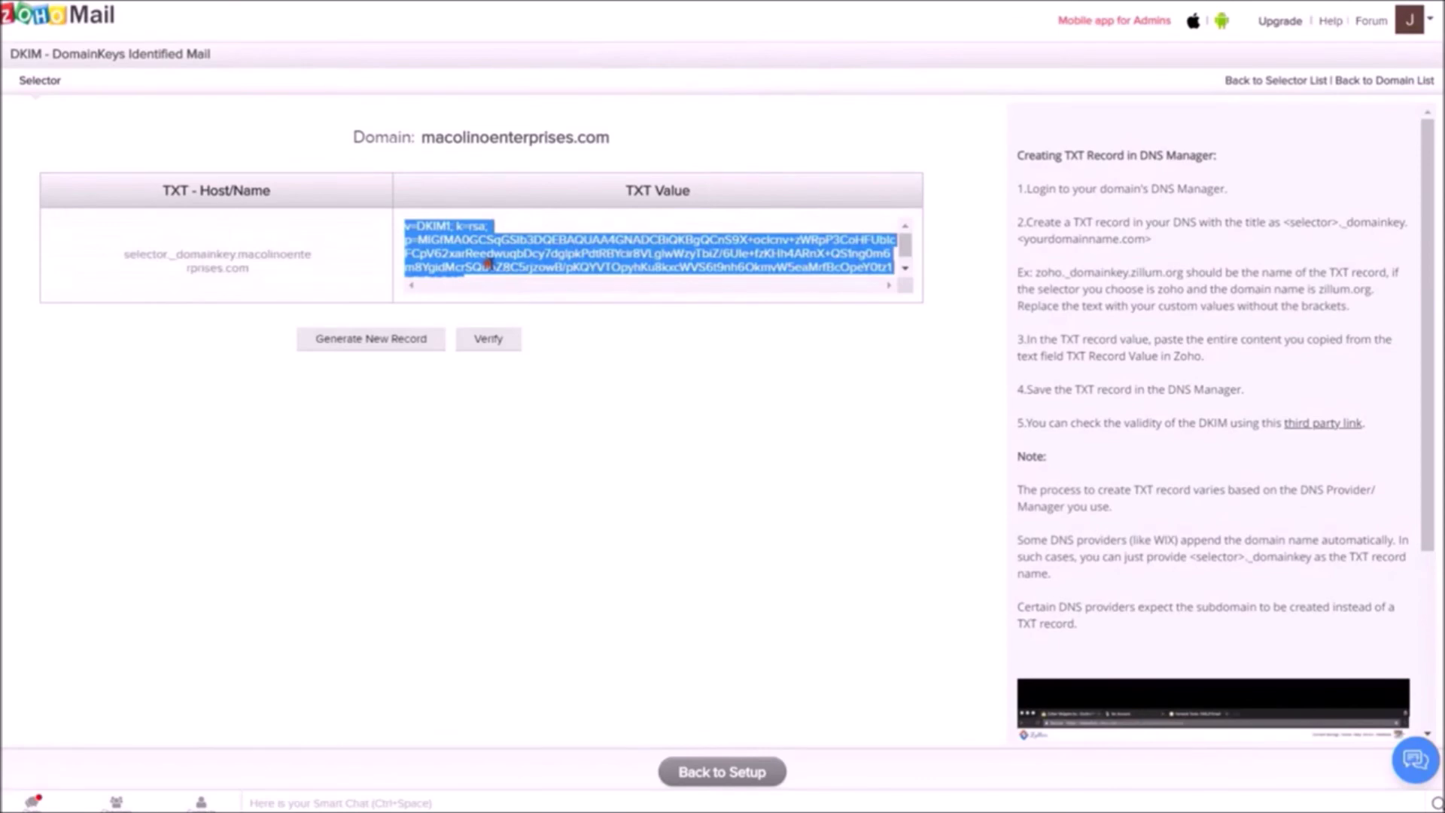
right_click(470, 256)
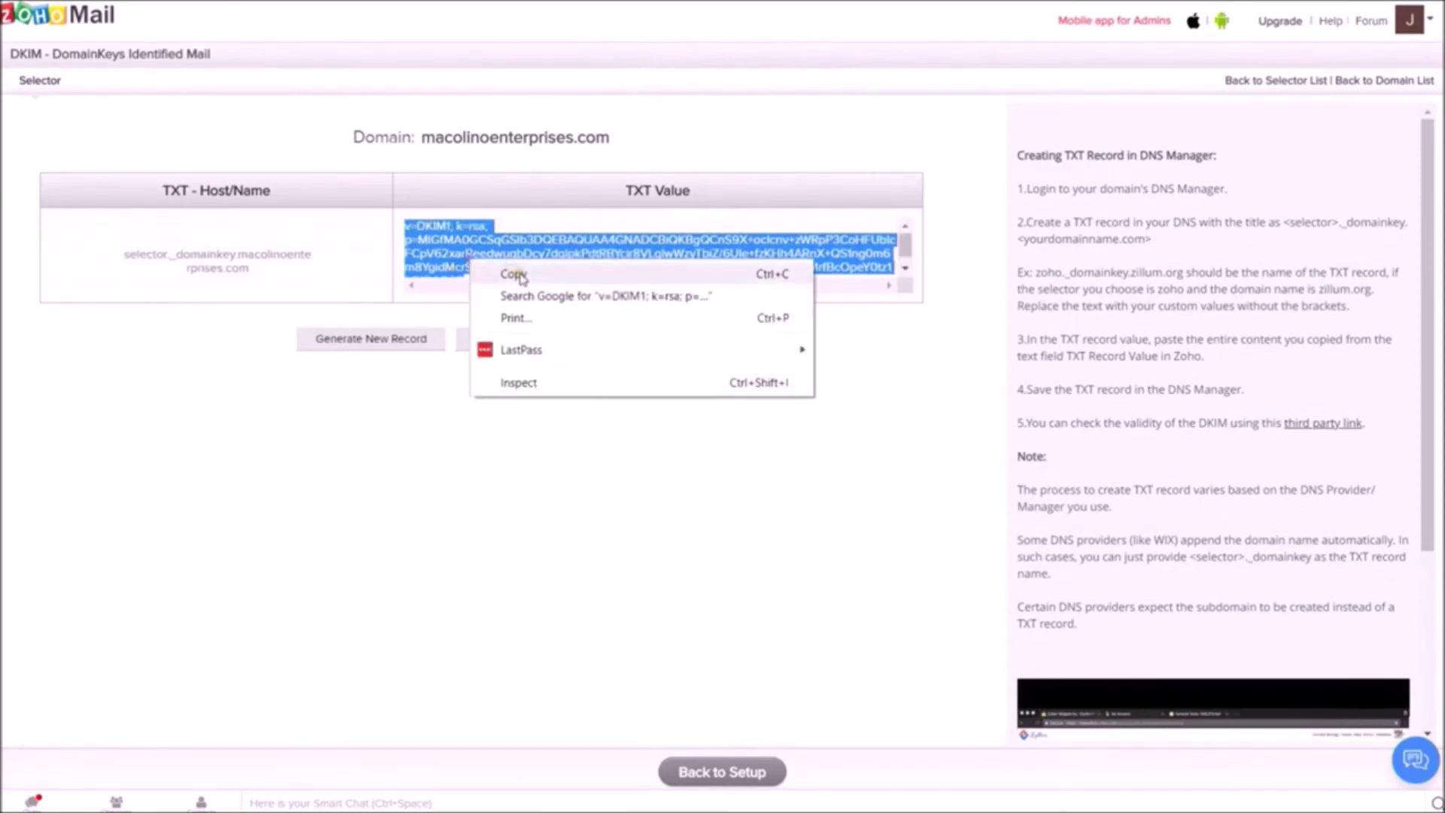
click(511, 276)
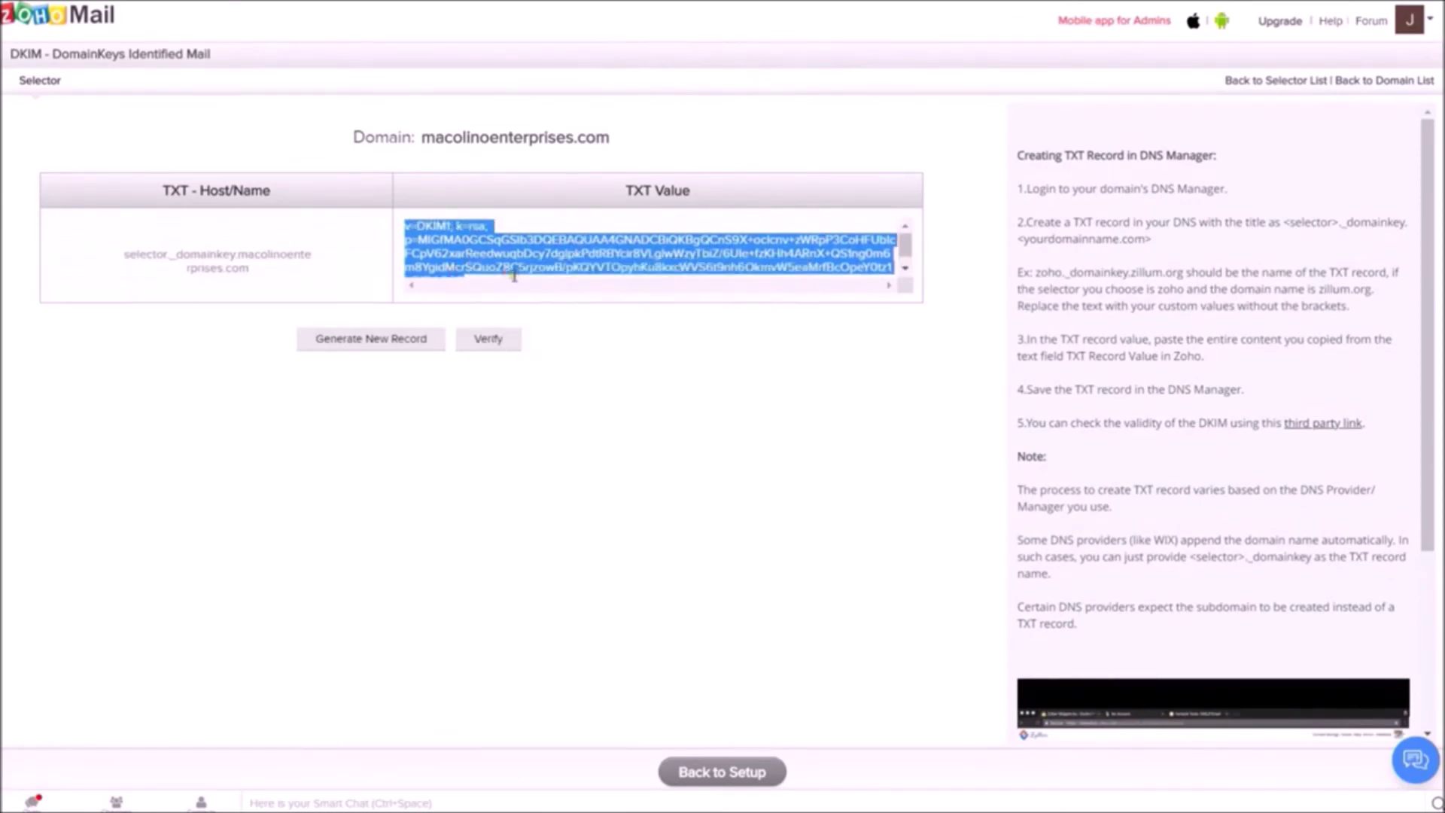
click(519, 273)
click(568, 258)
right_click(570, 259)
click(576, 265)
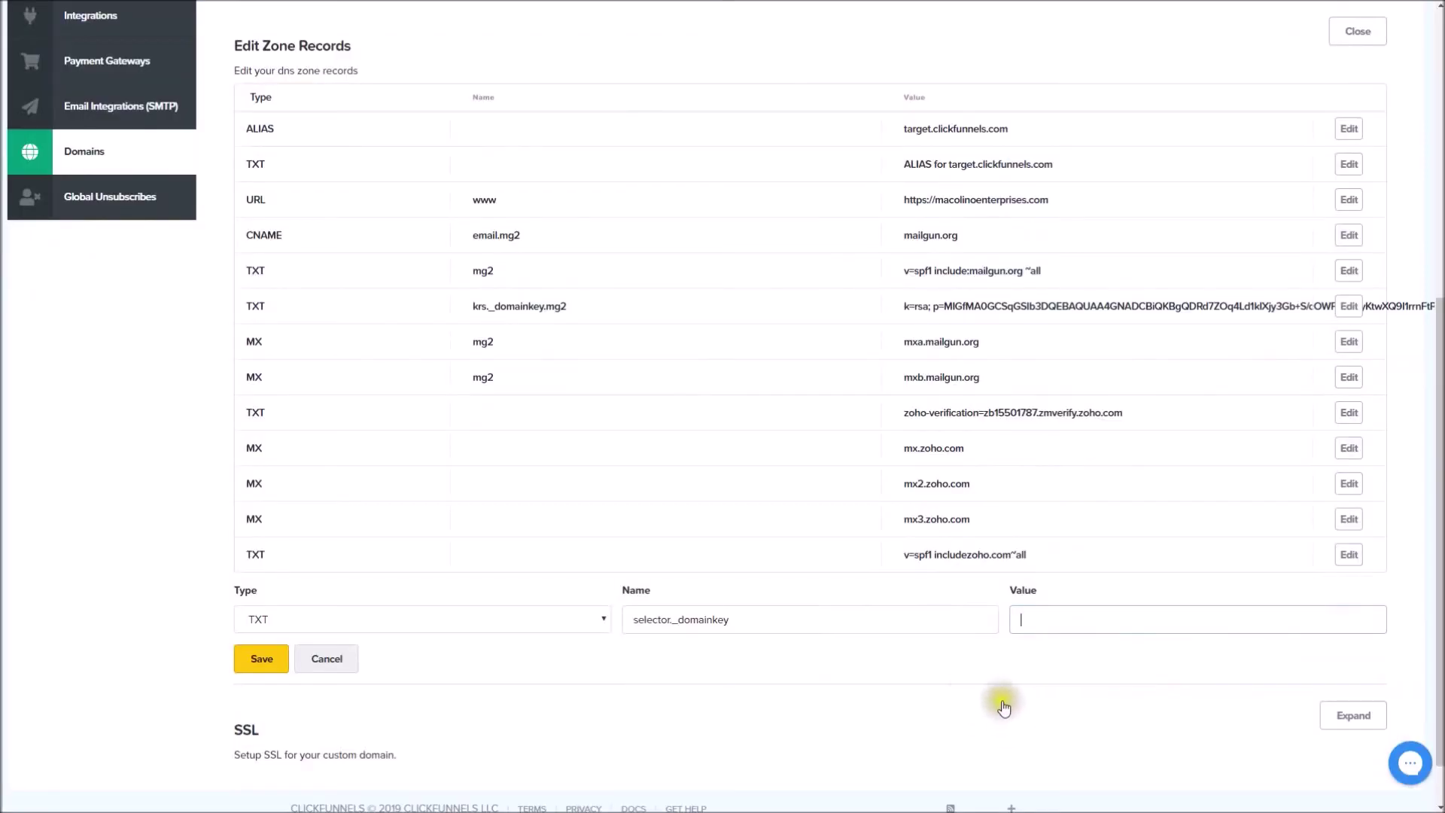
Paste Zoho's v=DKIM1 key into the selector._domainkey TXT record value and save it.
right_click(1039, 623)
click(1103, 488)
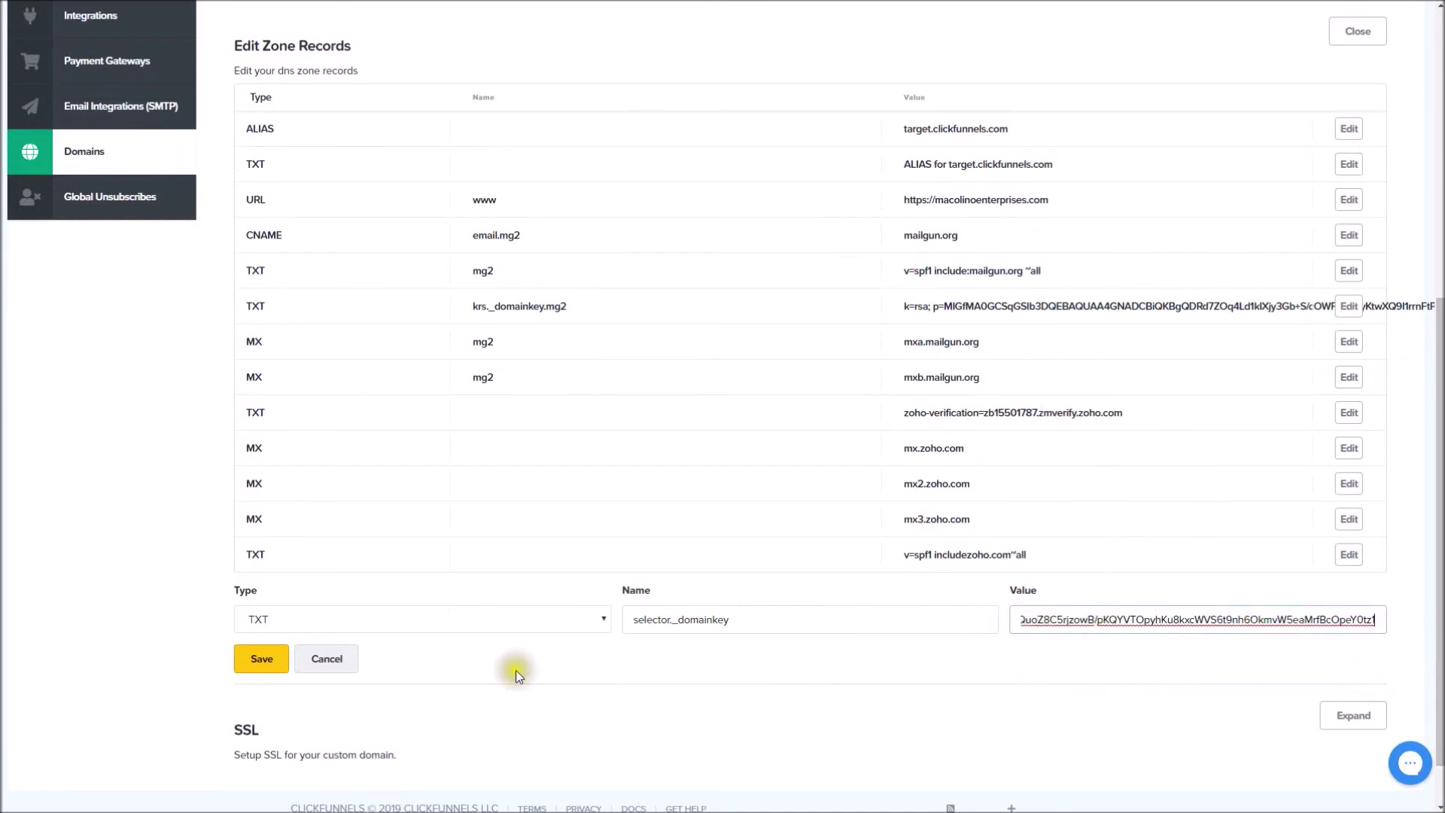
click(248, 669)
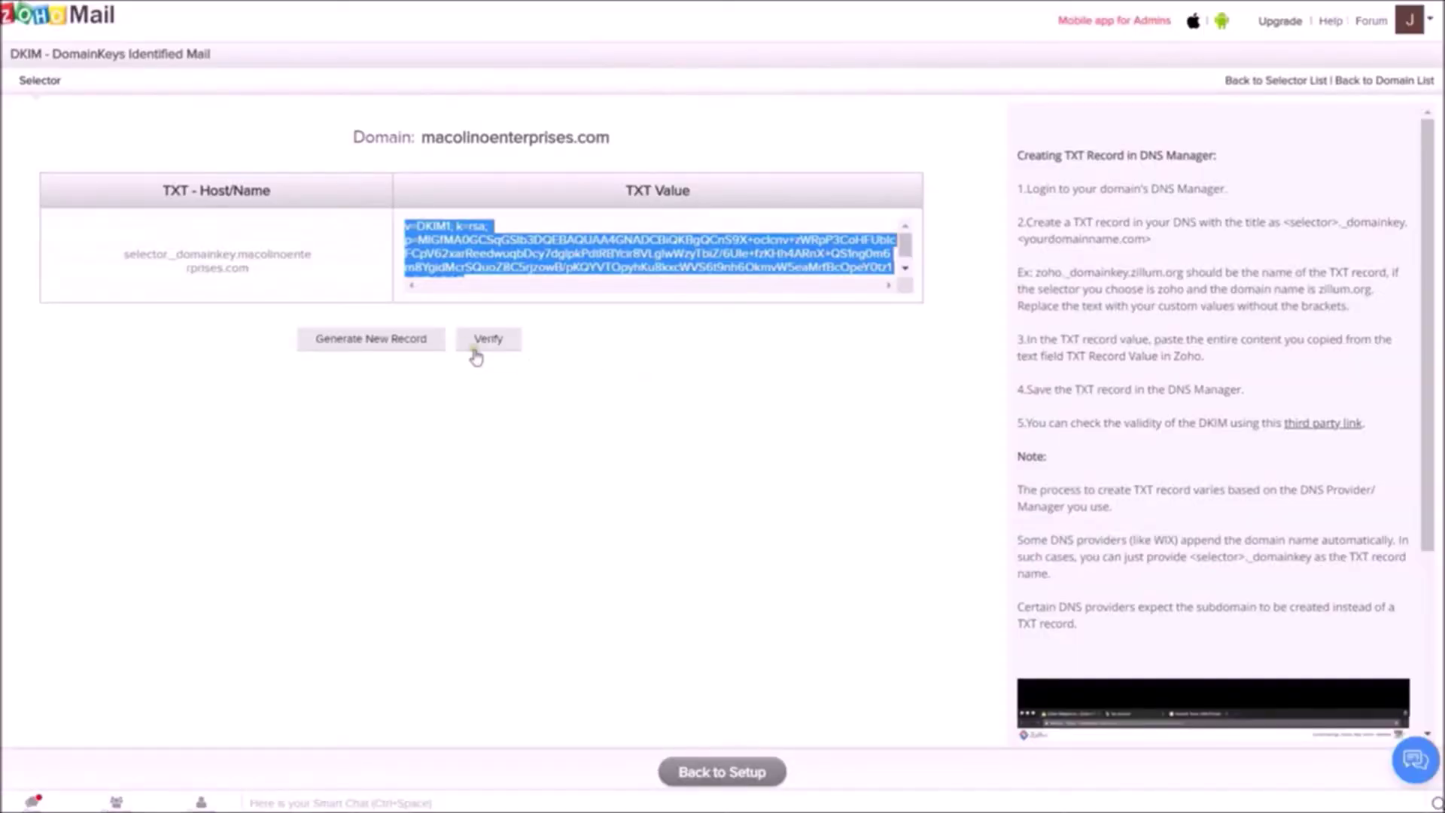
Verify the published DKIM record in Zoho Mail and go back to Domain Setup.
click(485, 341)
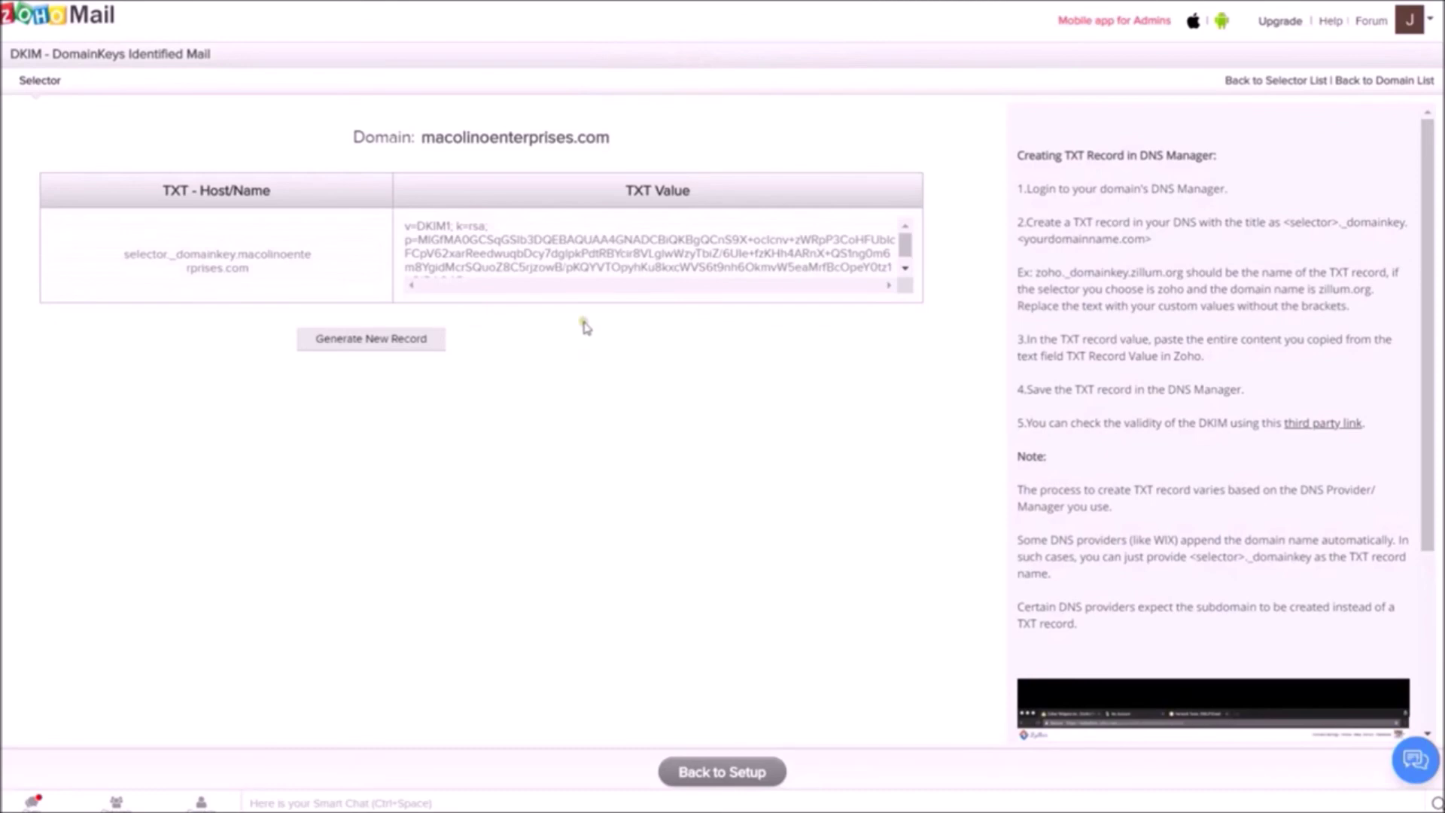
click(762, 781)
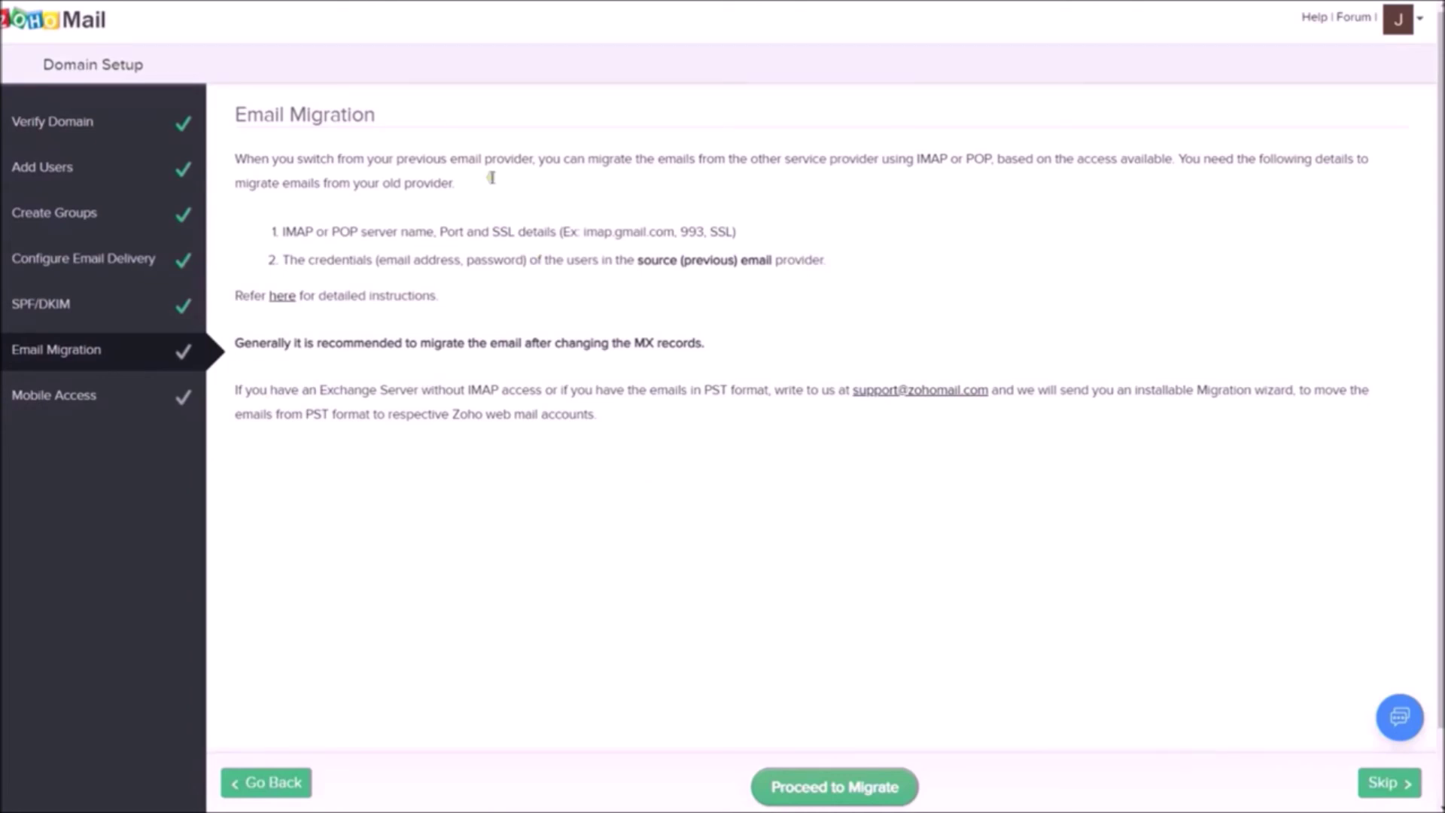
Skip both the Email Migration and Mobile Access steps to finish Zoho's basic setup.
drag(335, 158, 858, 248)
click(859, 205)
click(1391, 783)
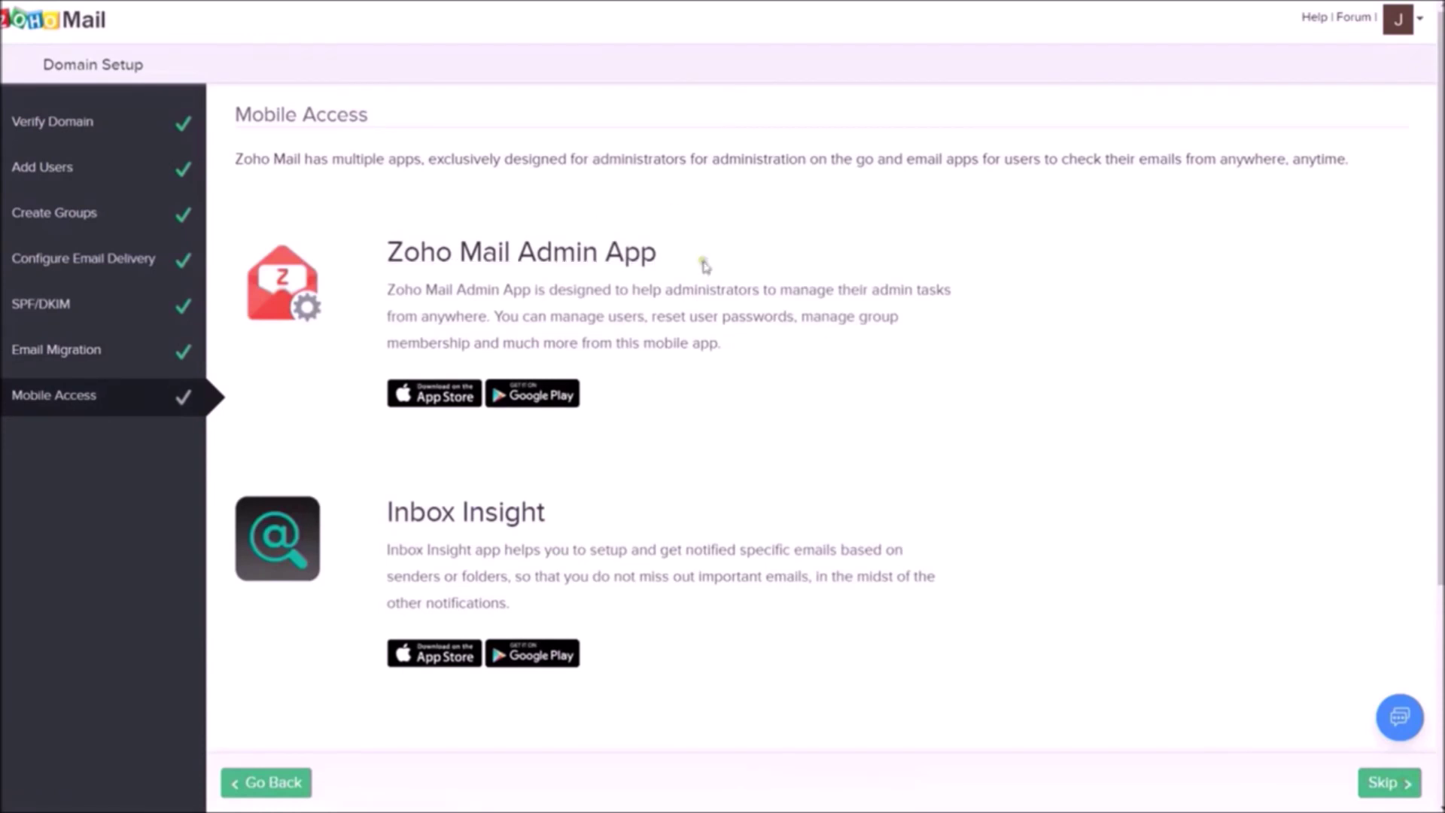
click(1383, 784)
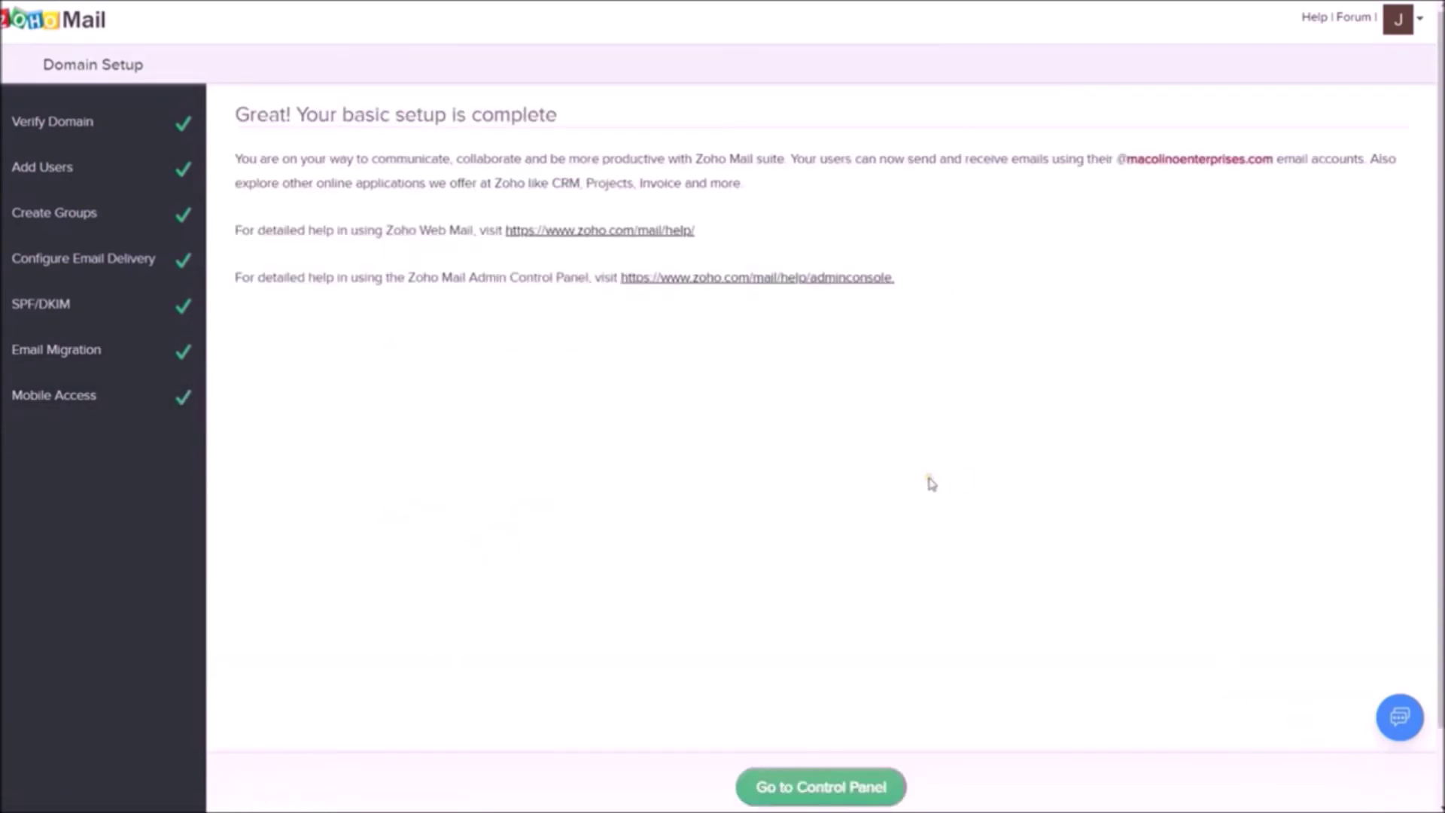